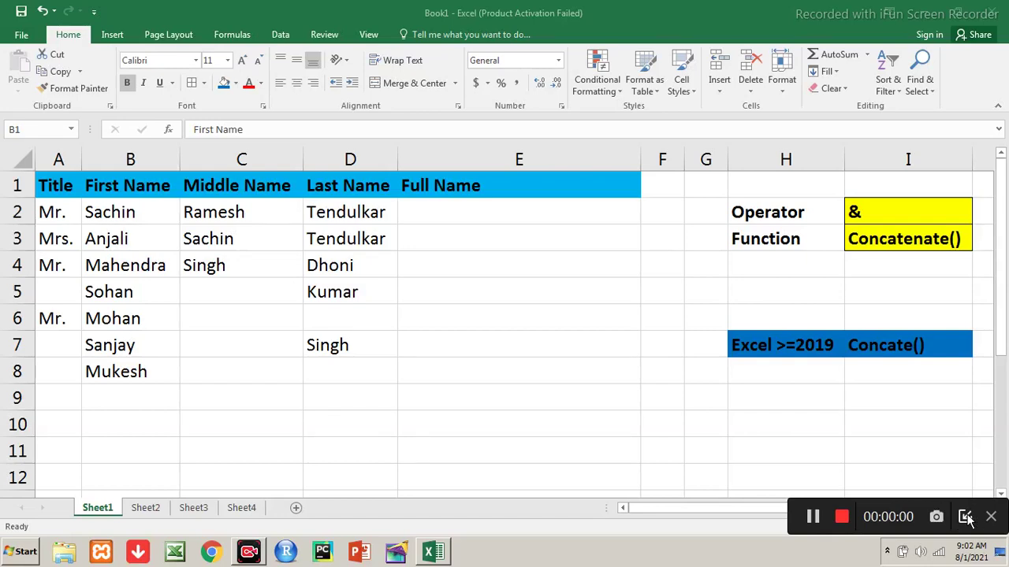
# Point out the sheet's notes on the & operator, Concatenate(), Excel >=2019 and Concate().
pyautogui.click(964, 517)
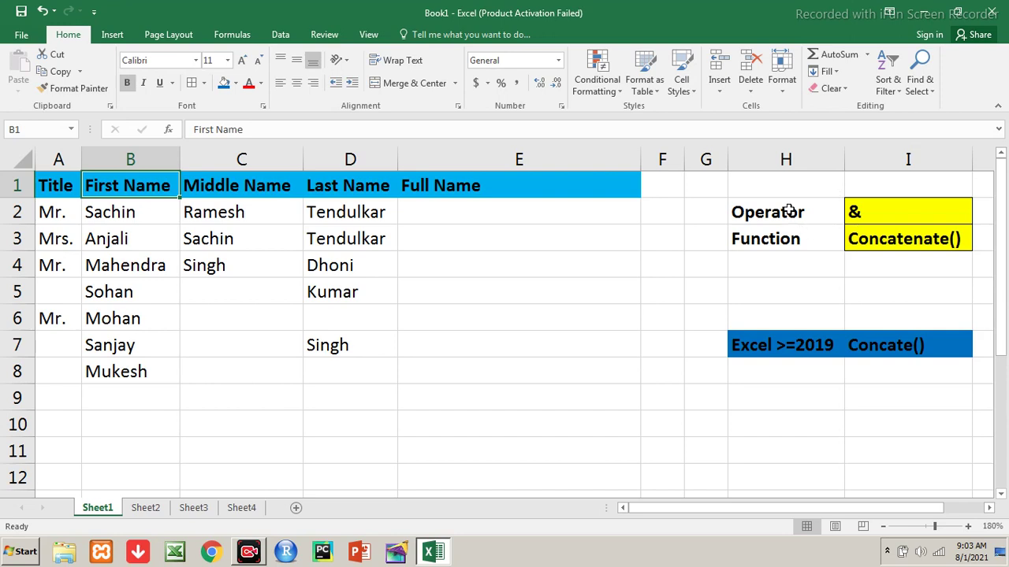
pyautogui.moveTo(788, 211); pyautogui.dragTo(919, 213)
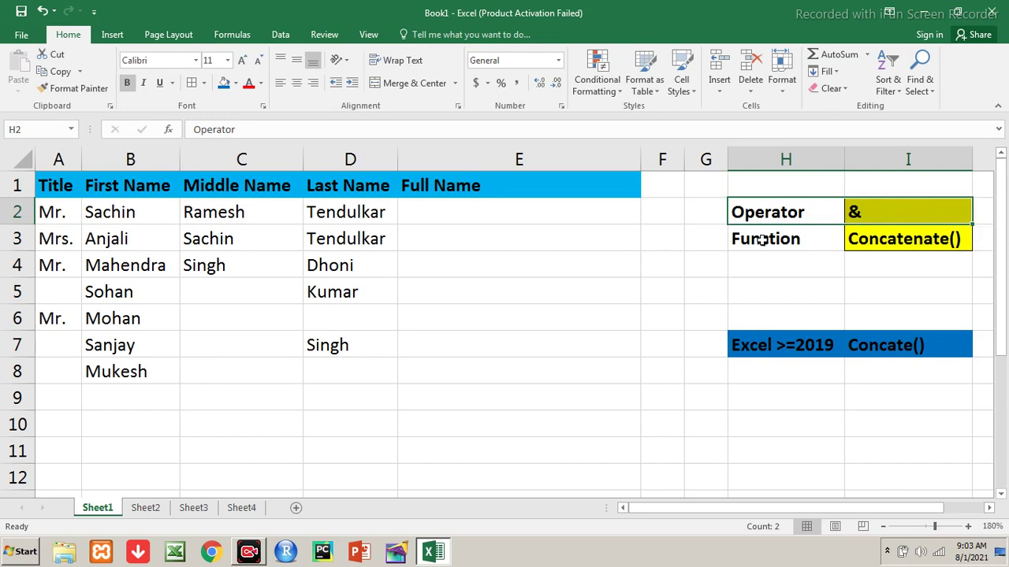
pyautogui.moveTo(761, 240); pyautogui.dragTo(906, 256)
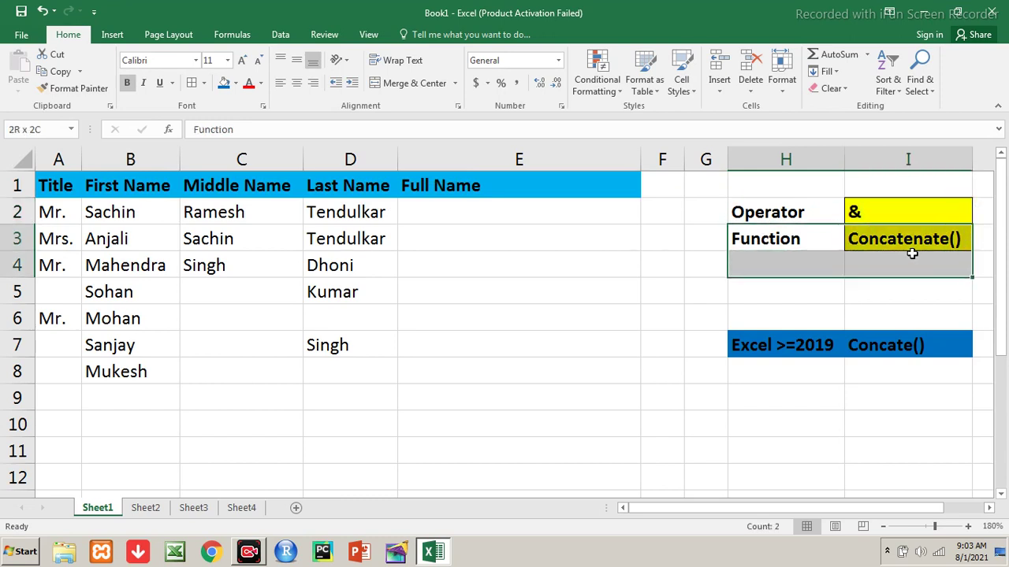
pyautogui.click(796, 345)
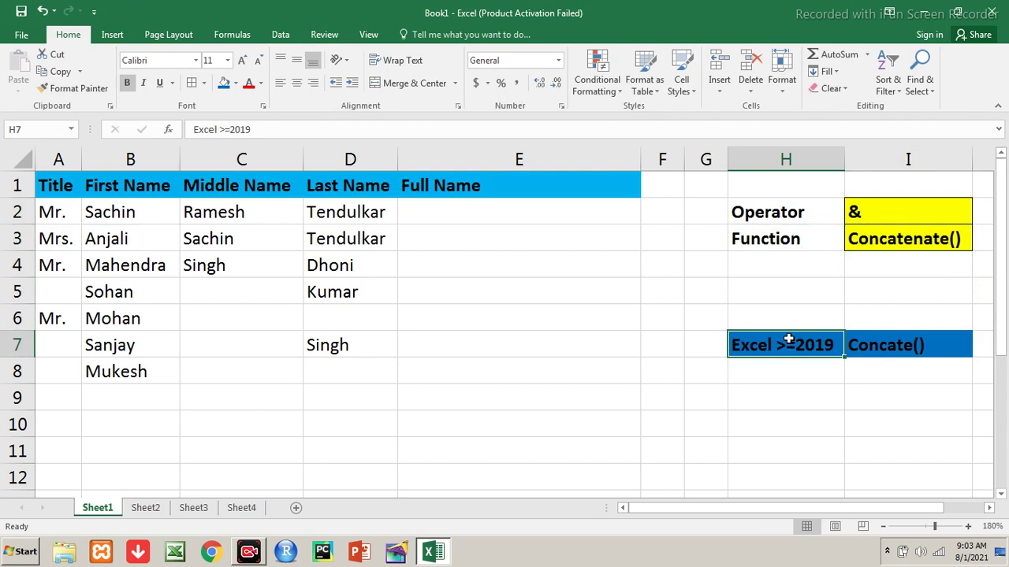
pyautogui.click(912, 344)
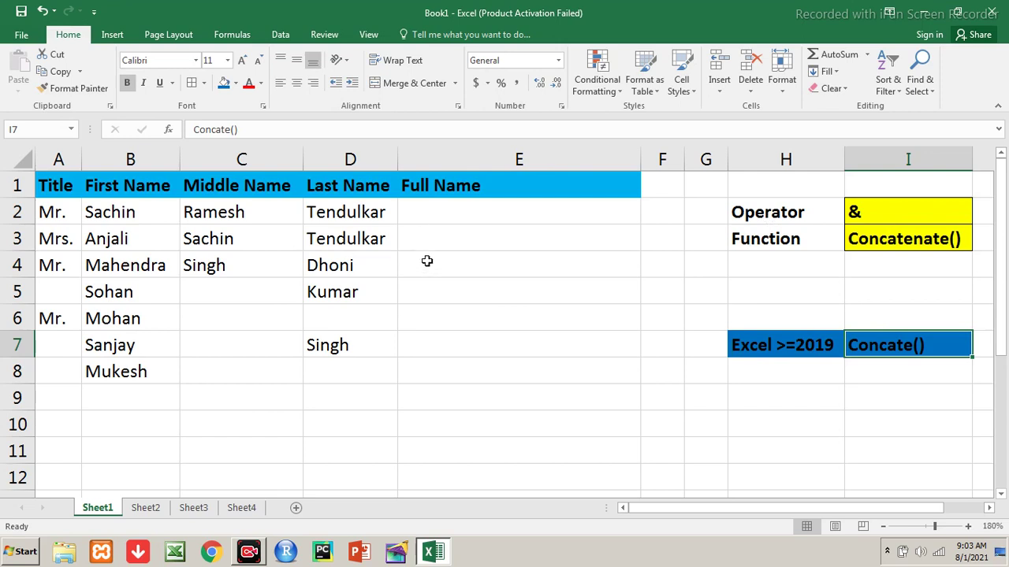
pyautogui.click(788, 213)
pyautogui.click(776, 243)
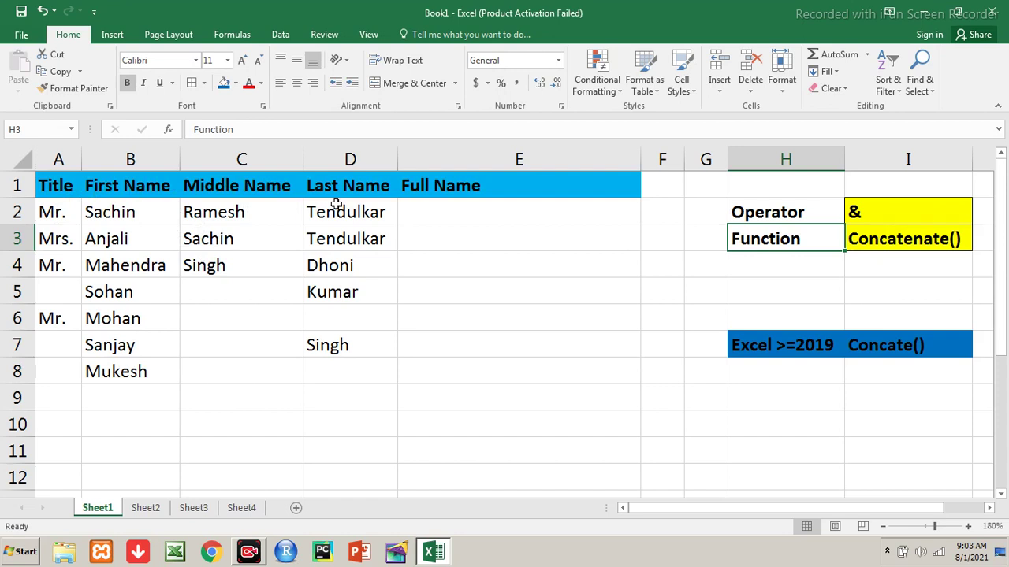
# Show the name parts Mr., Sachin, Ramesh and Tendulkar in A2:D2 and the empty Full Name cells.
pyautogui.click(59, 212)
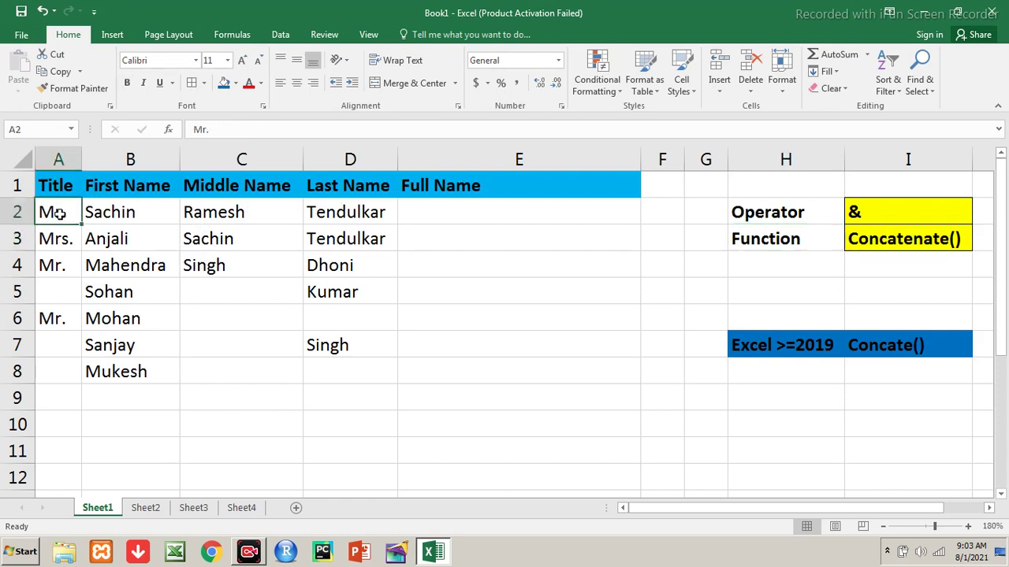
pyautogui.click(113, 211)
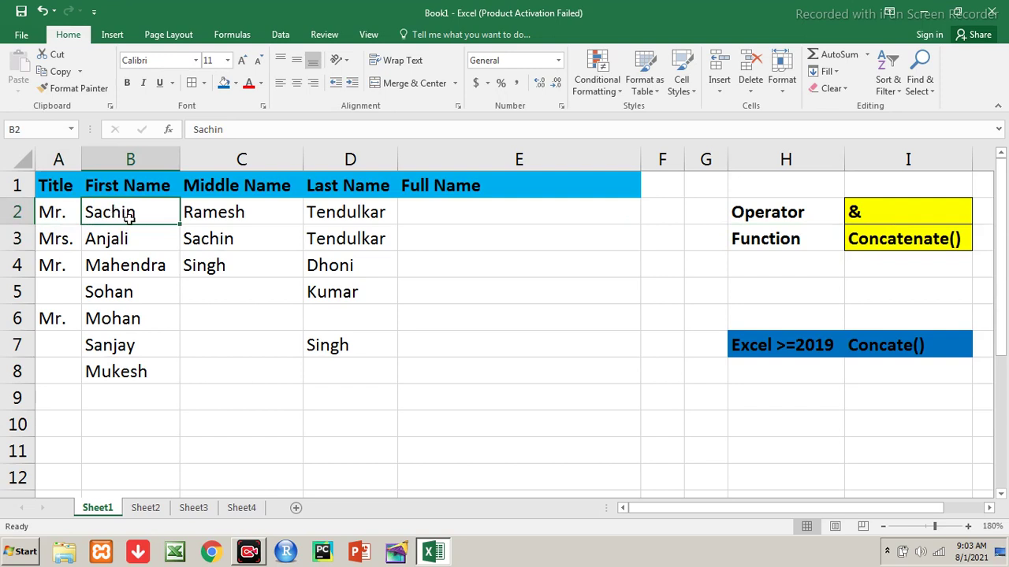
pyautogui.click(233, 211)
pyautogui.click(338, 211)
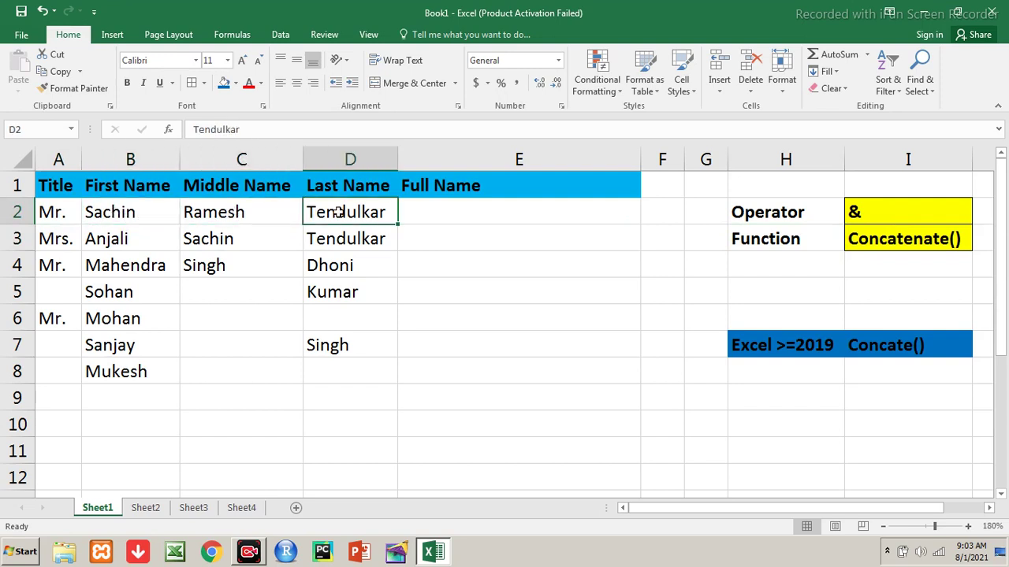
pyautogui.click(423, 211)
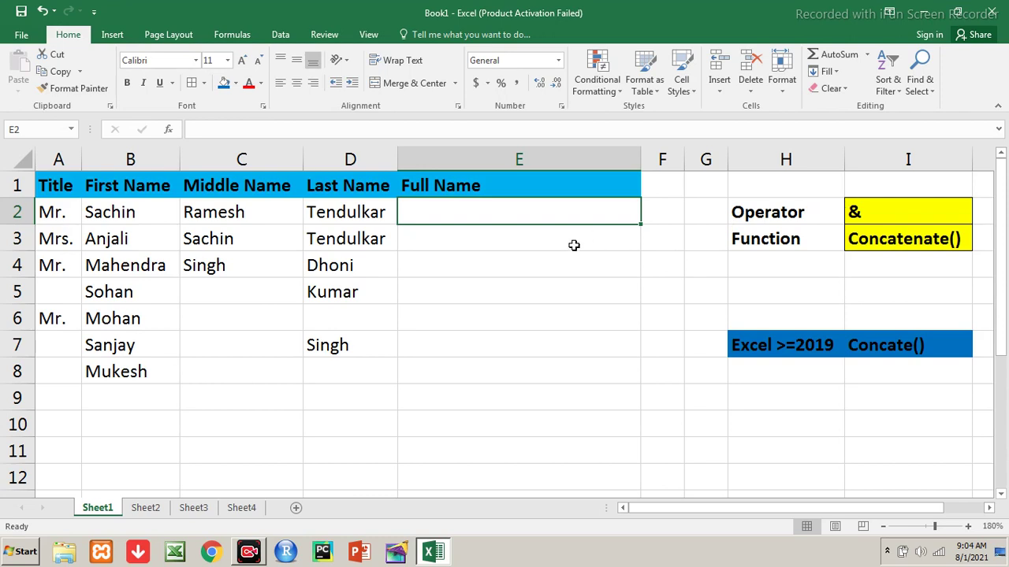
pyautogui.click(574, 311)
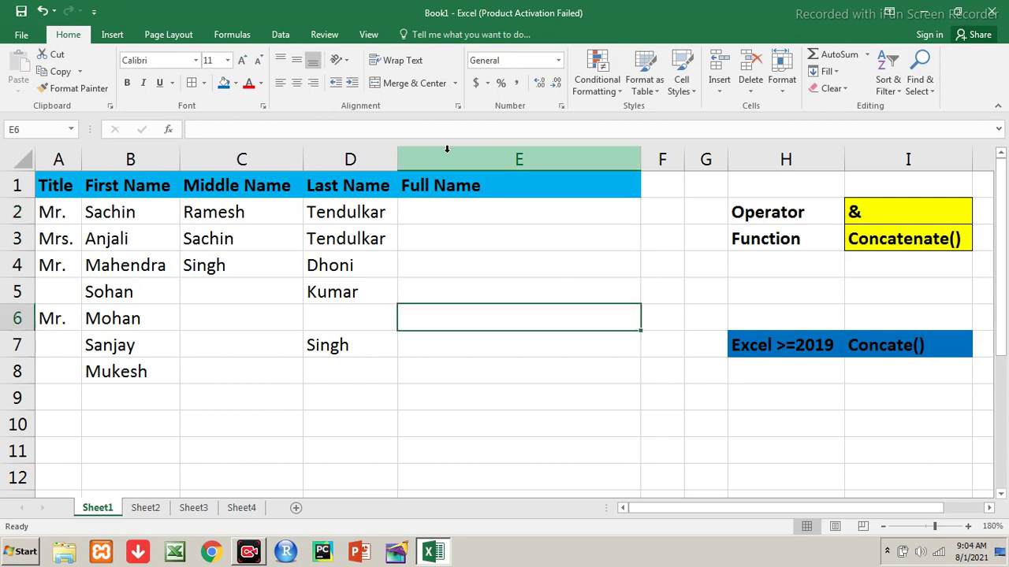
pyautogui.click(468, 214)
# Enter =A2&B2&C2&D2 in E2, giving Mr.SachinRameshTendulkar without spaces.
pyautogui.write('=')
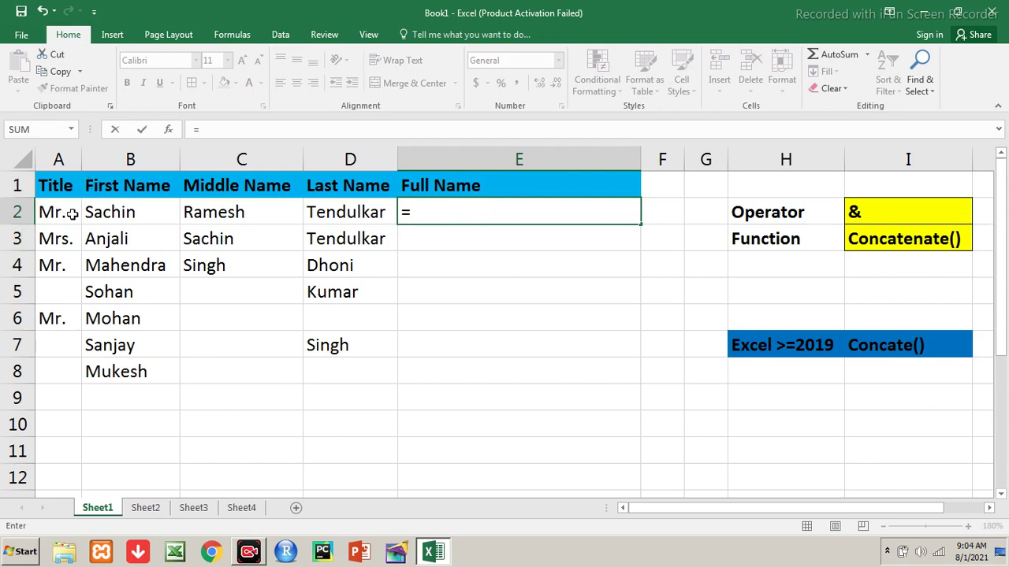
pyautogui.click(72, 214)
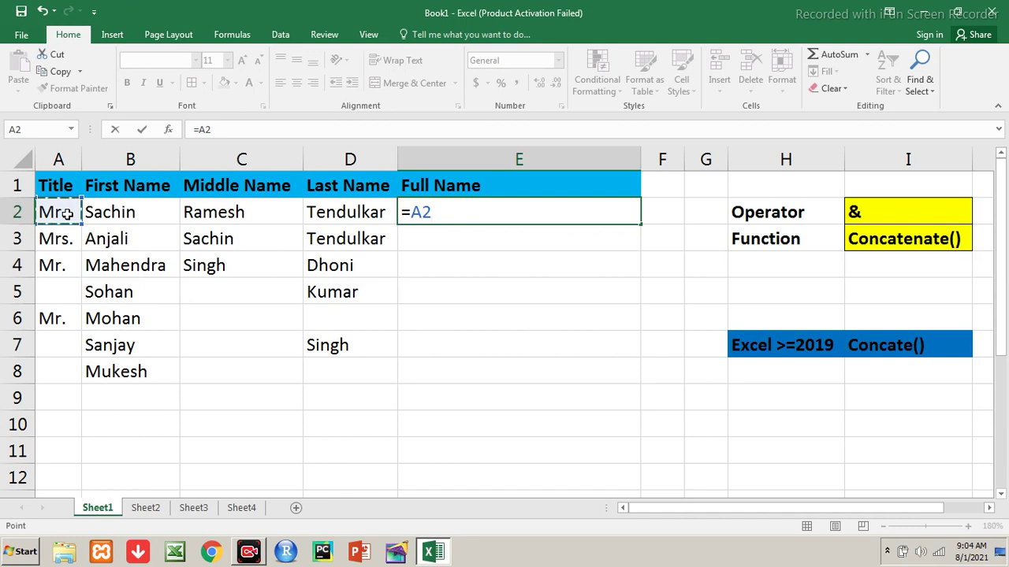
pyautogui.write('&')
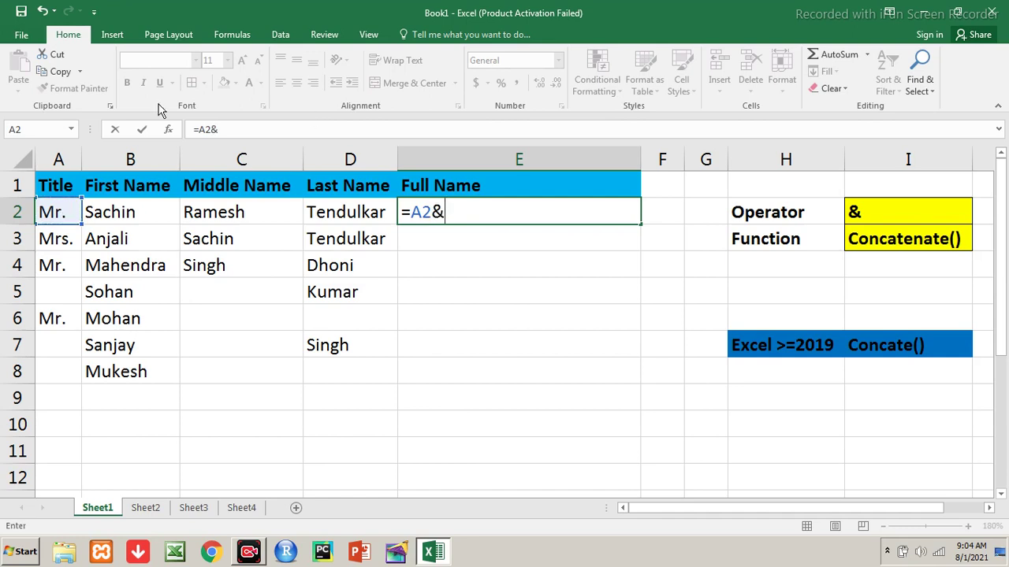
pyautogui.click(146, 213)
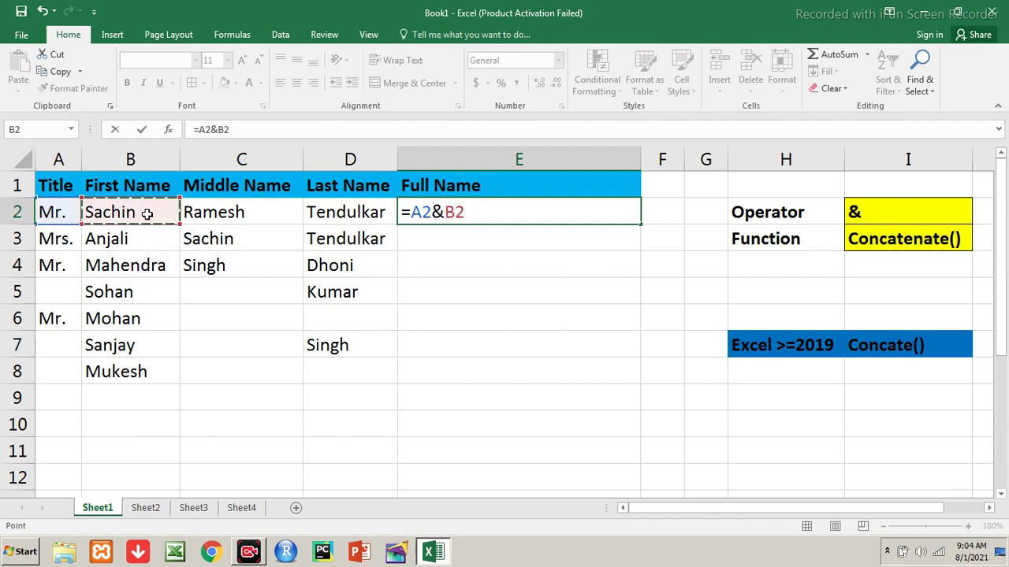
pyautogui.write('&')
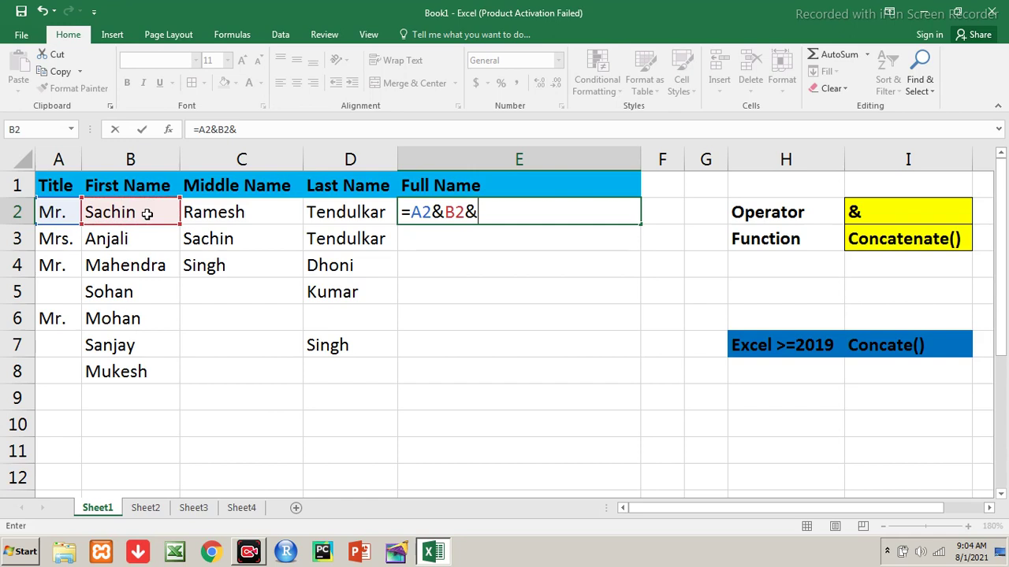
pyautogui.click(225, 211)
pyautogui.write('&')
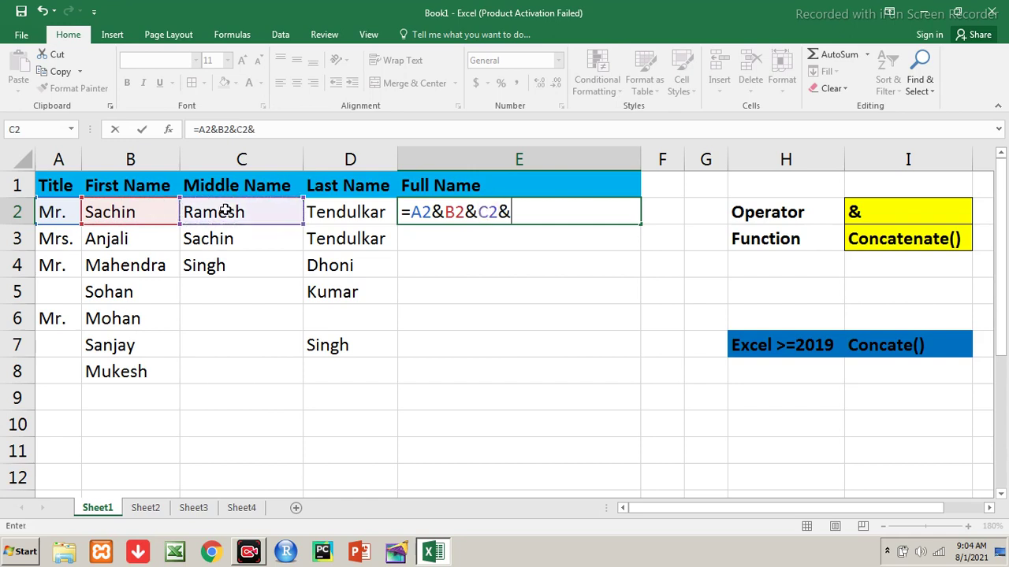
pyautogui.click(355, 205)
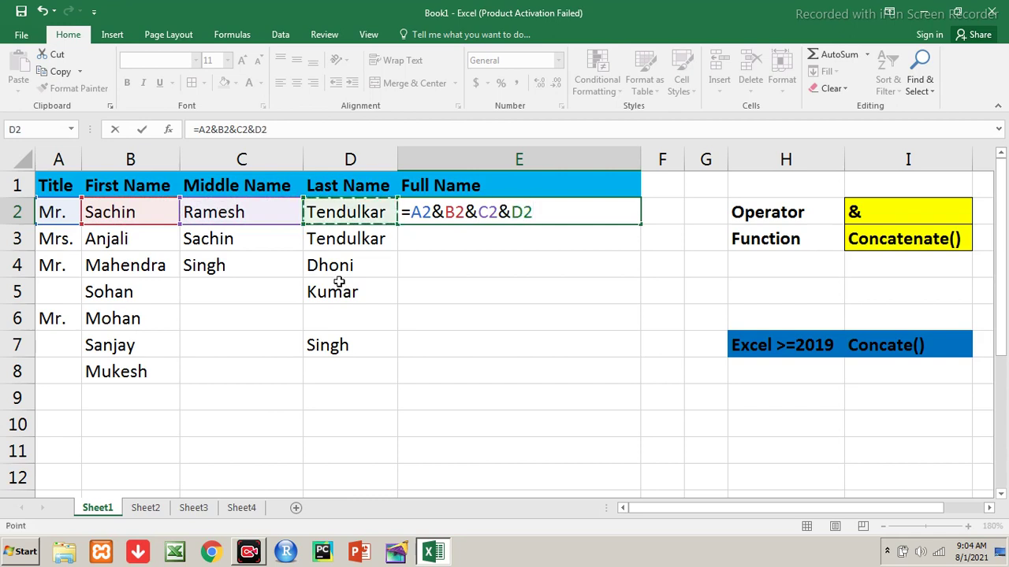
pyautogui.press('Return')
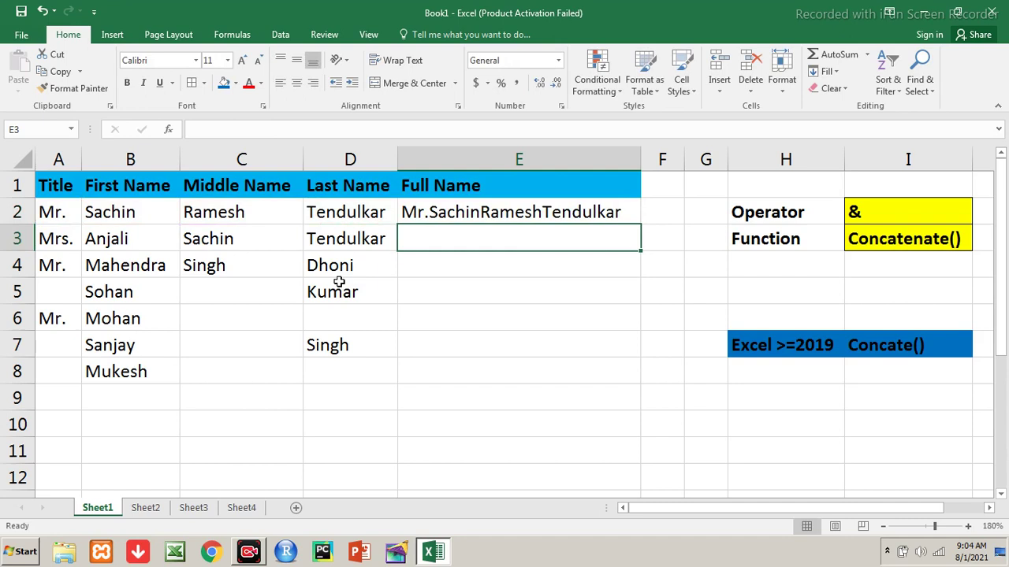
pyautogui.press('Up')
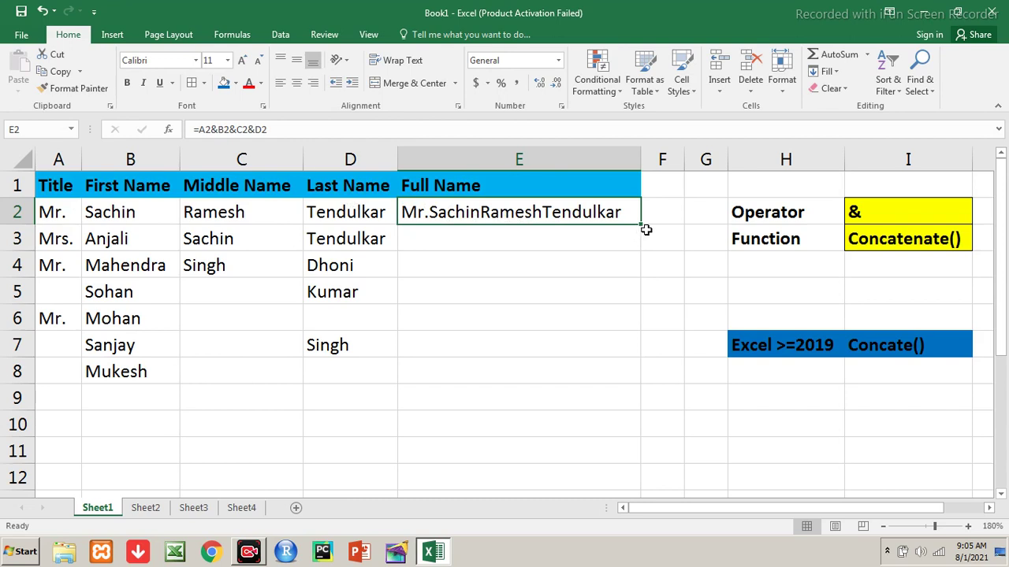
# Show that the title in A2 and Sachin in B2 have no trailing spaces.
pyautogui.click(68, 217)
pyautogui.doubleClick(67, 217)
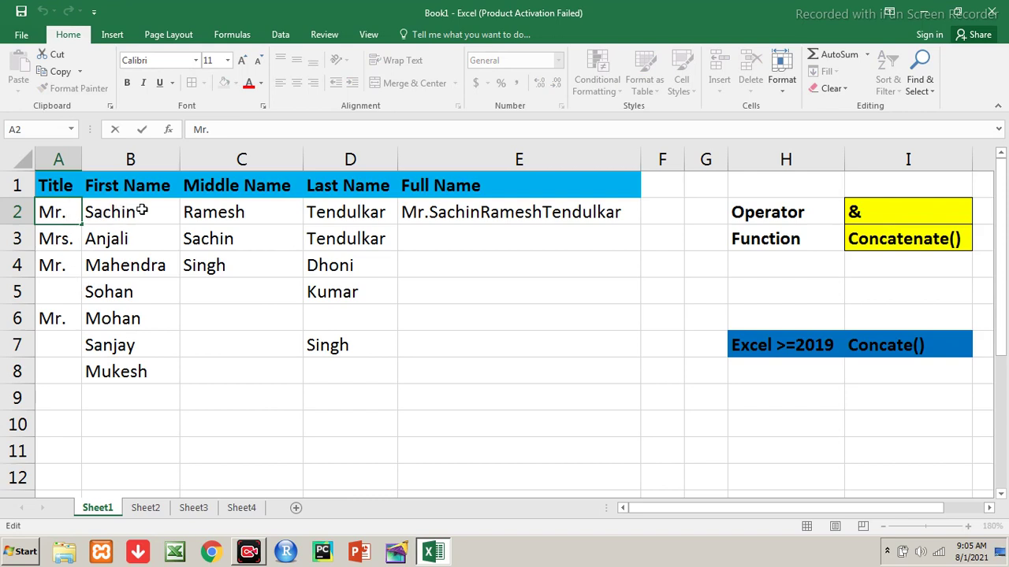
pyautogui.doubleClick(142, 210)
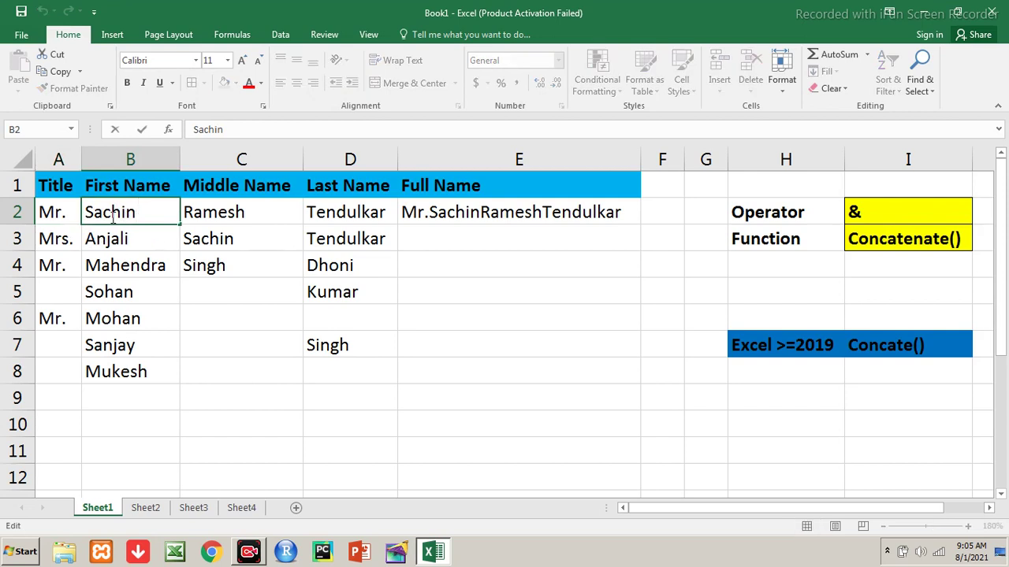
pyautogui.press('Escape')
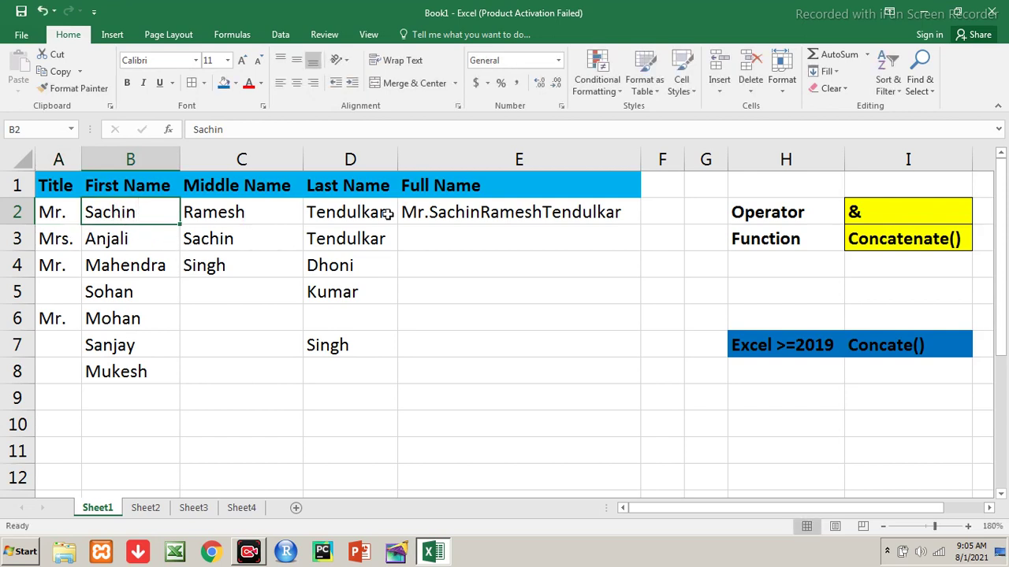
# Fill the E2 joined-name formula down to E8 and move to Sheet2.
pyautogui.click(436, 221)
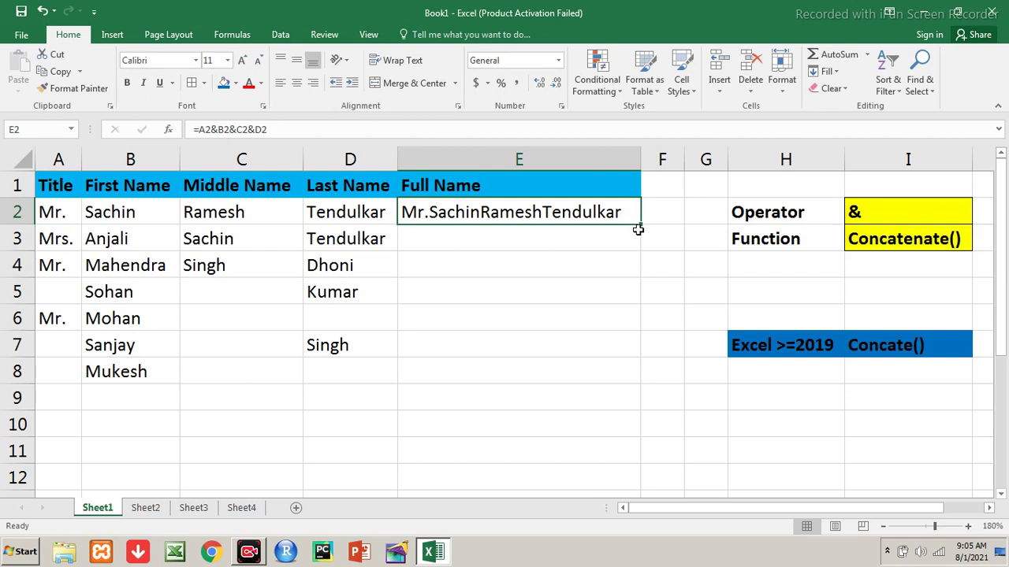
pyautogui.doubleClick(638, 229)
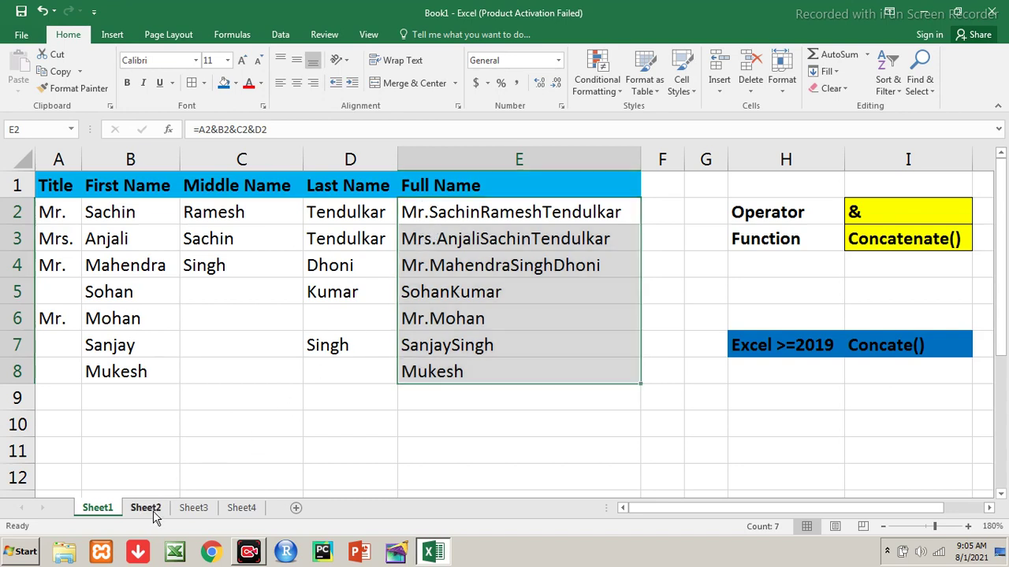
pyautogui.click(147, 508)
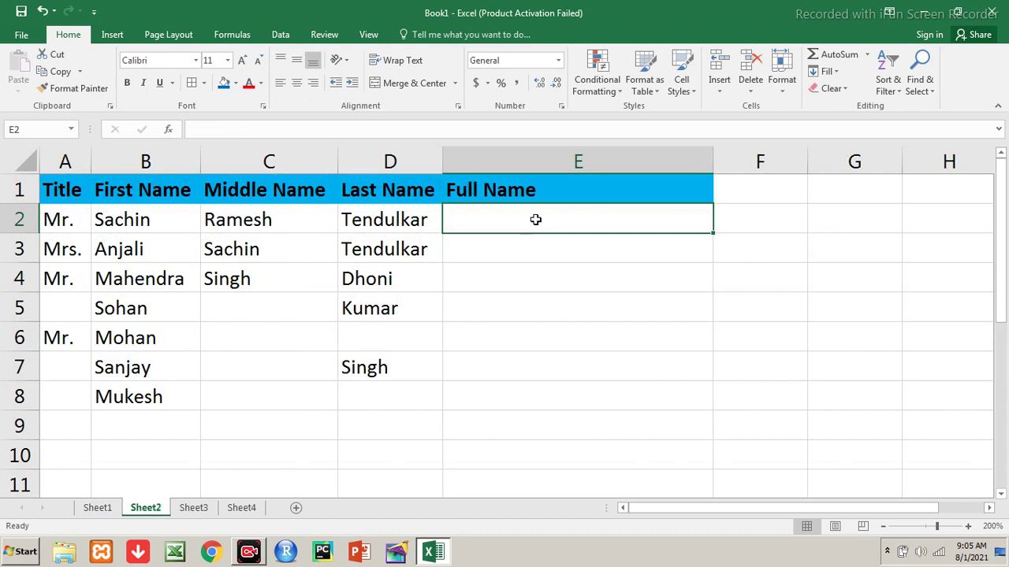
# Enter =A2&" "&B2&" "&C2&" "&D2 in E2 to show Mr. Sachin Ramesh Tendulkar.
pyautogui.write('=')
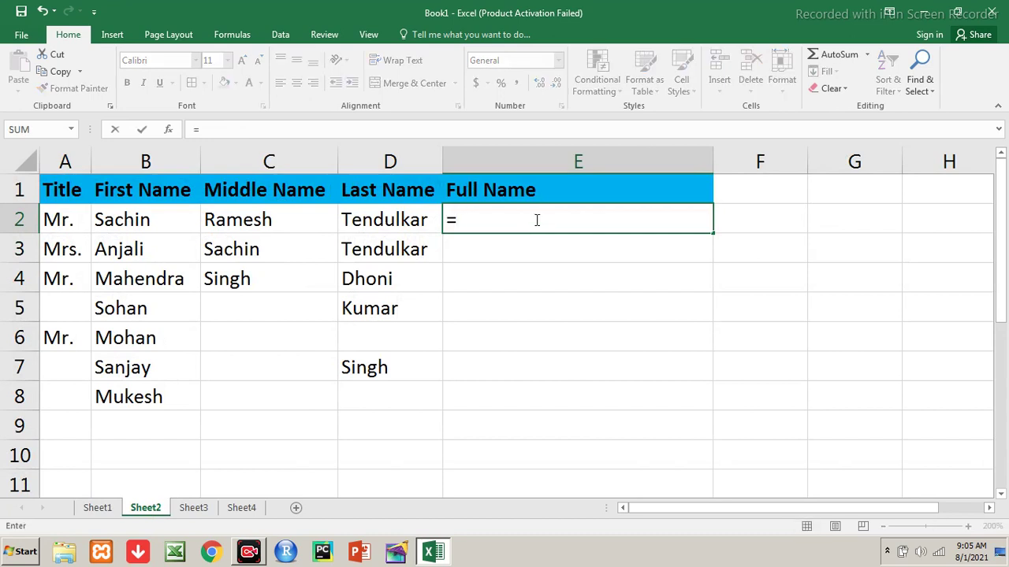
pyautogui.write('a2&')
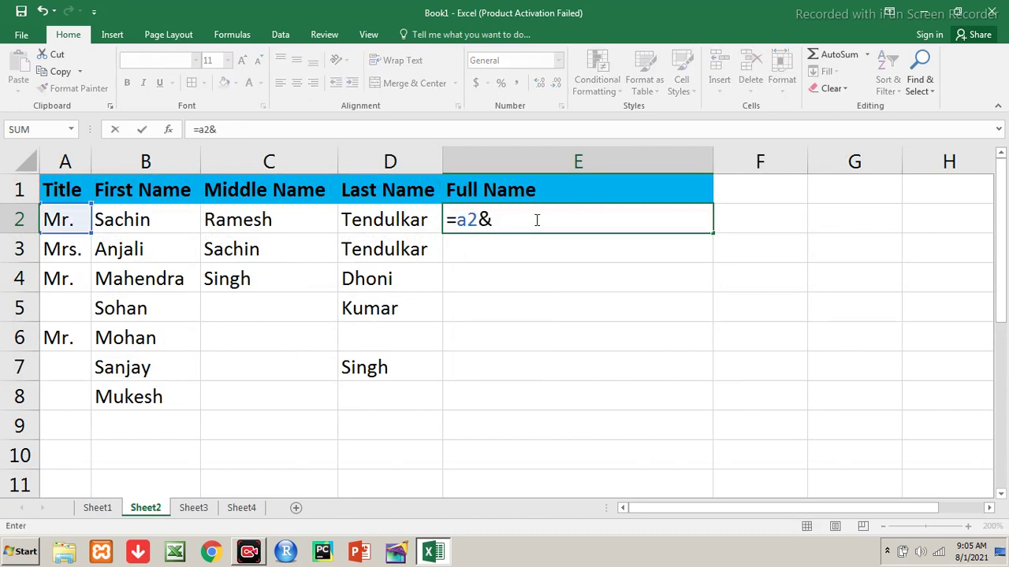
pyautogui.write('"')
pyautogui.write(' "')
pyautogui.write('&')
pyautogui.write('b')
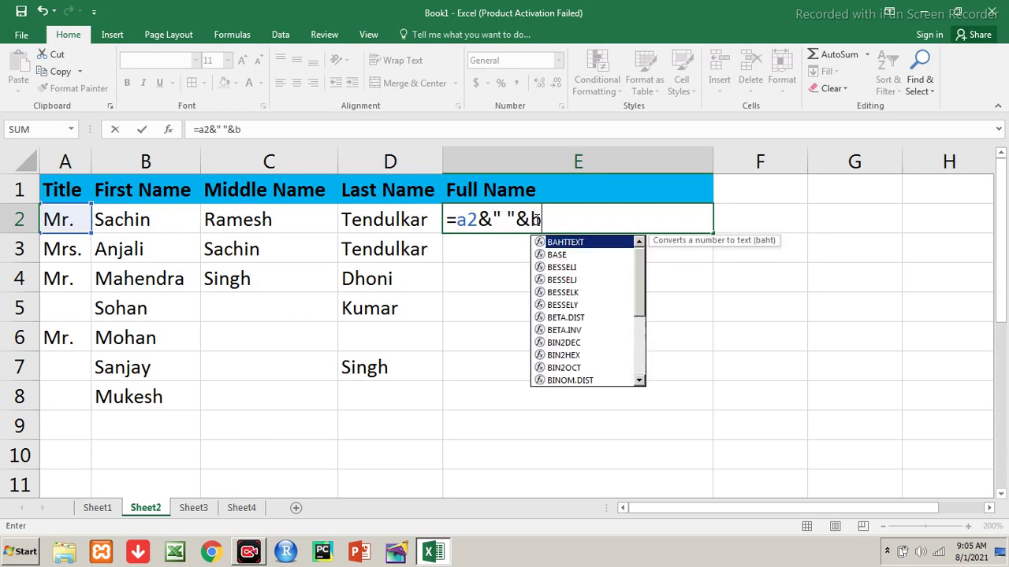
pyautogui.write('2&" "')
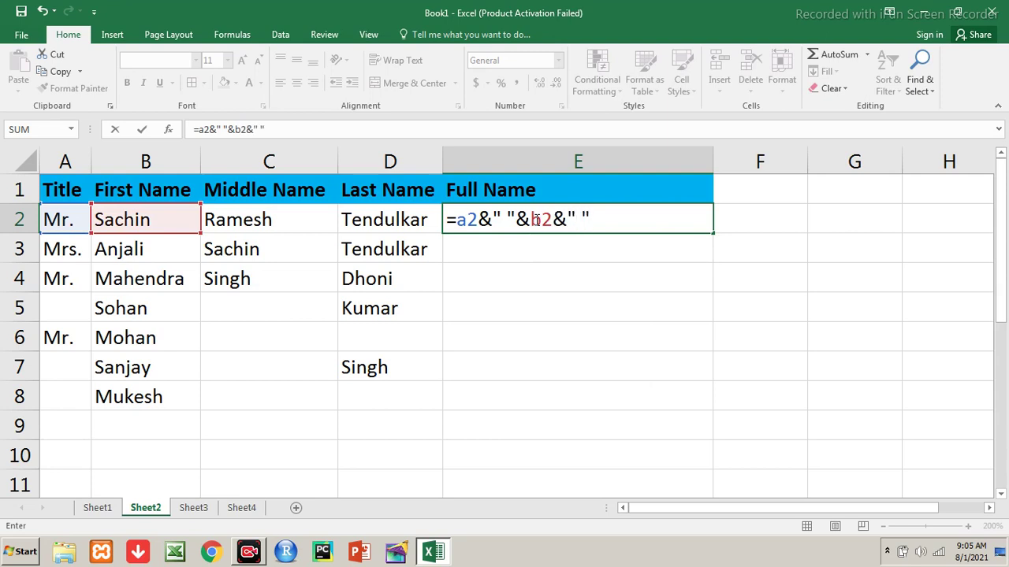
pyautogui.write('&')
pyautogui.write('c2&" "&d2')
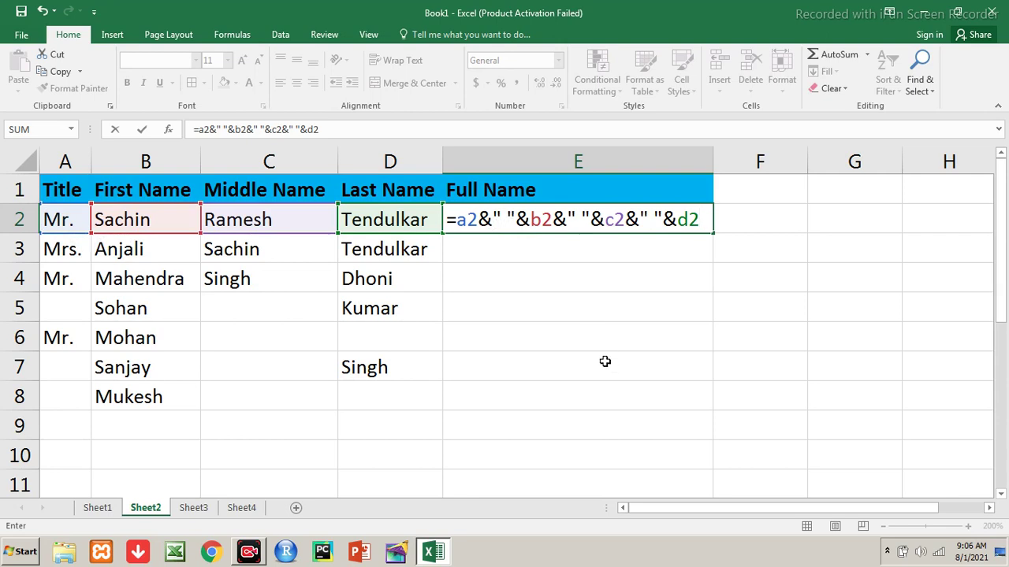
pyautogui.press('Return')
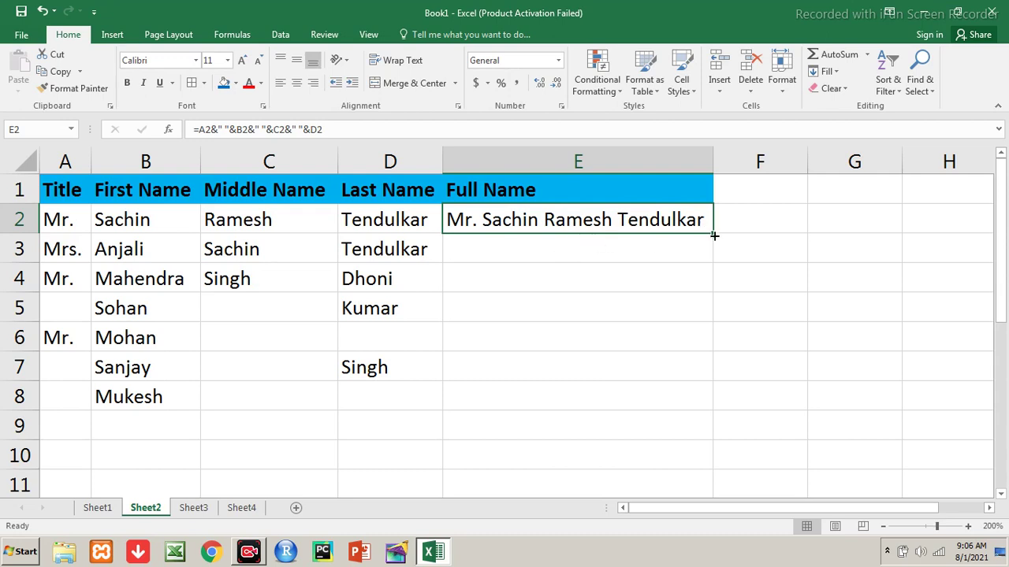
# Fill Sheet2's spaced full-name formula down to E8, then go to Sheet3.
pyautogui.doubleClick(713, 235)
pyautogui.click(657, 330)
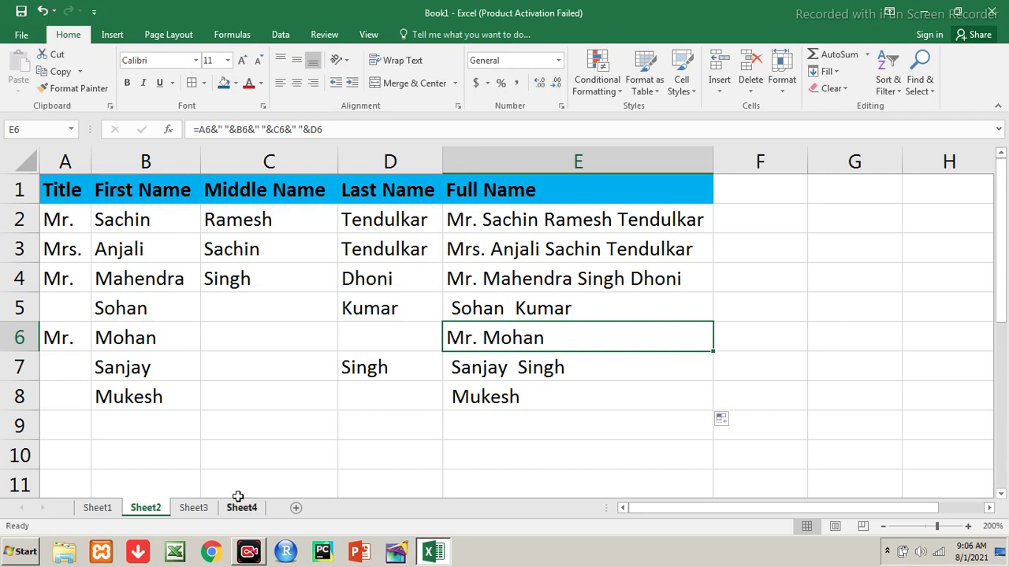
pyautogui.click(199, 510)
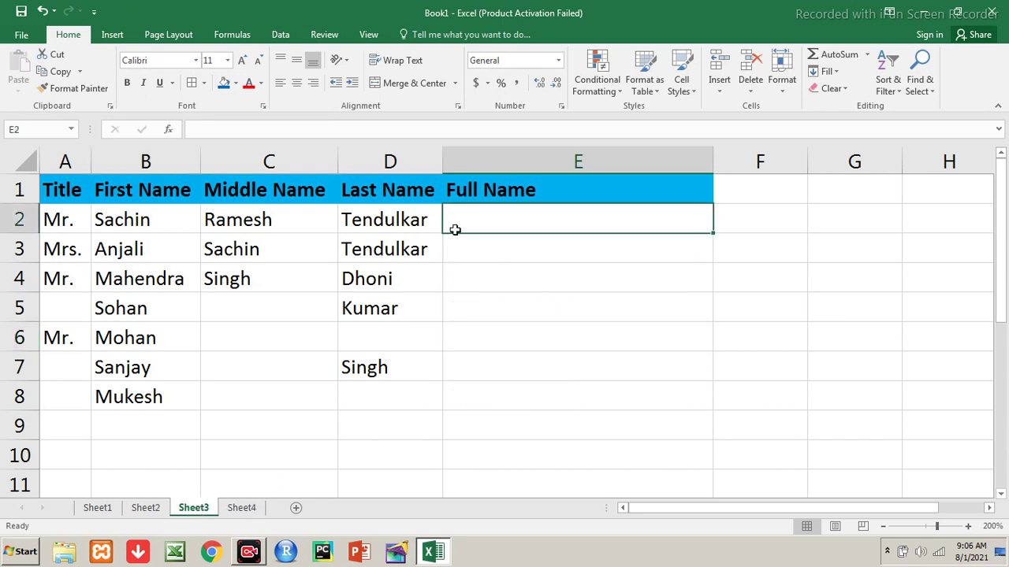
# Enter =CONCATENATE(A2,B2,C2,D2) in E2 and fill it down to E8.
pyautogui.write('=')
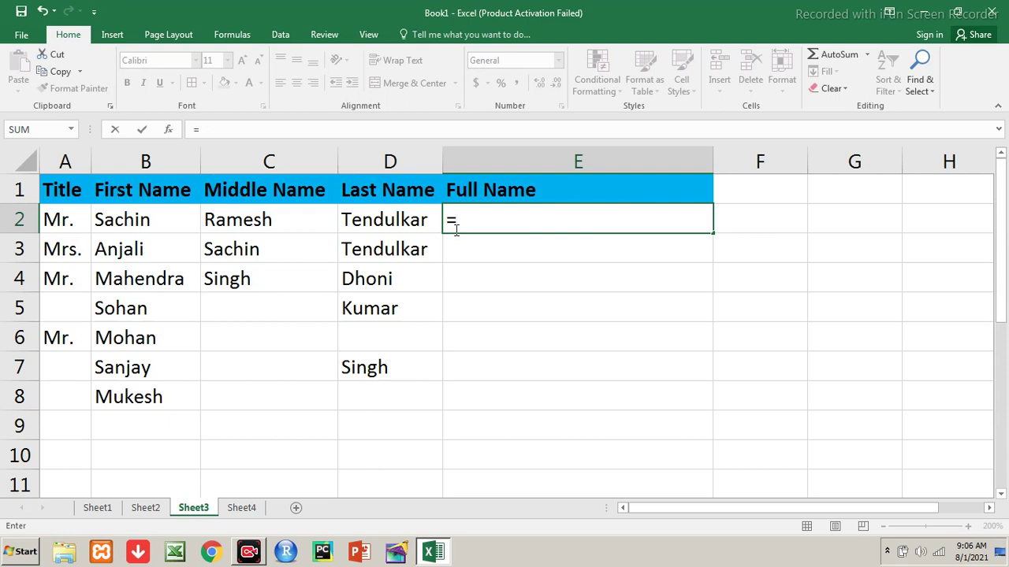
pyautogui.write('con')
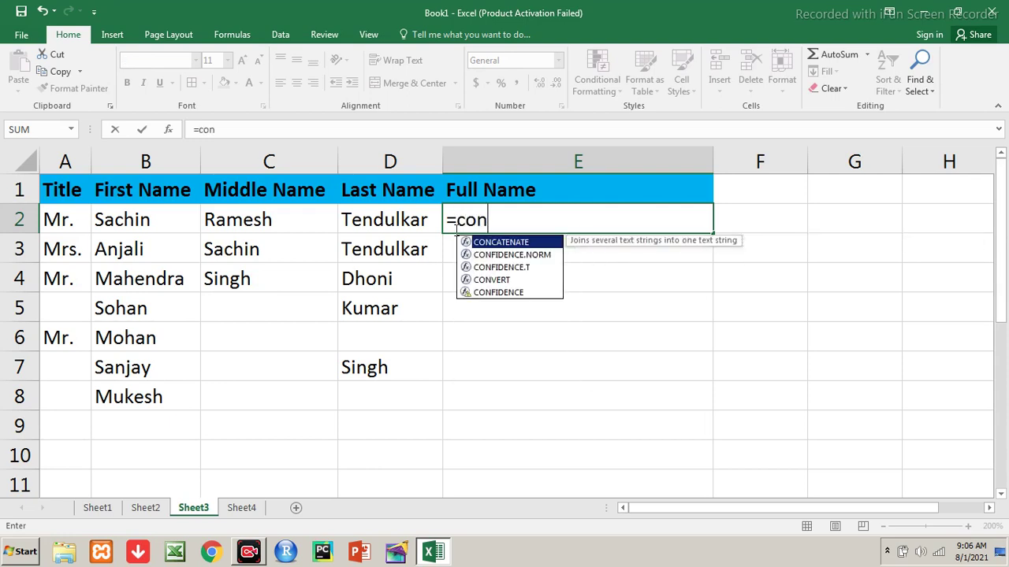
pyautogui.write('catenate(')
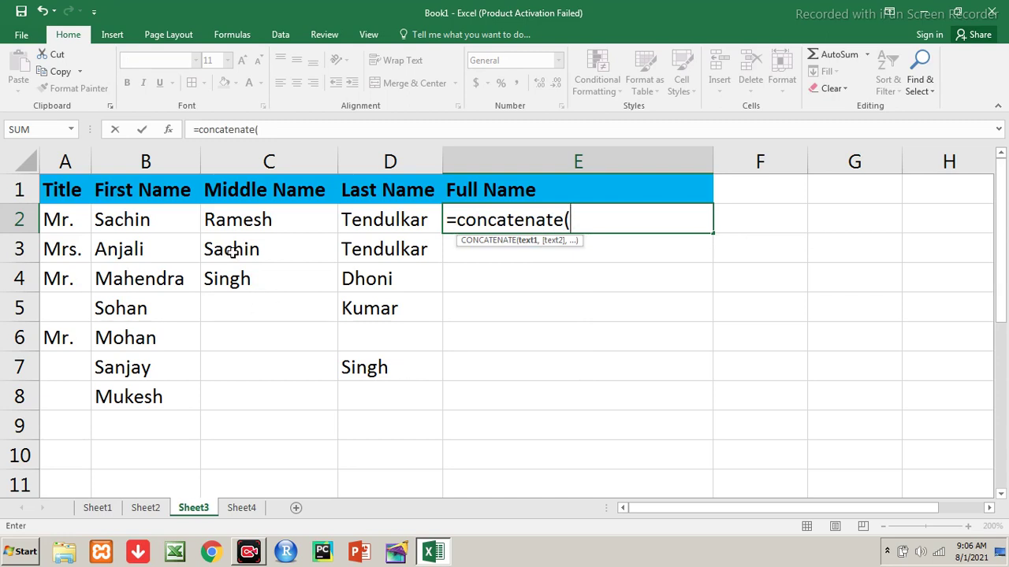
pyautogui.write('a2,a3,a4,a')
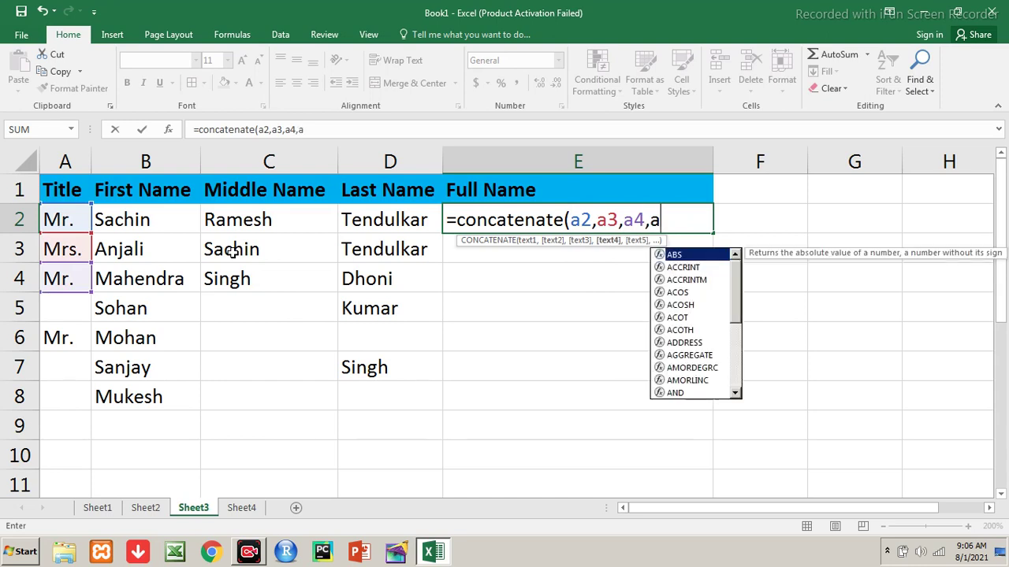
pyautogui.press('BackSpace')
pyautogui.press('BackSpace')
pyautogui.press('BackSpace')
pyautogui.press('BackSpace')
pyautogui.press('BackSpace')
pyautogui.press('BackSpace')
pyautogui.press('BackSpace')
pyautogui.write('b')
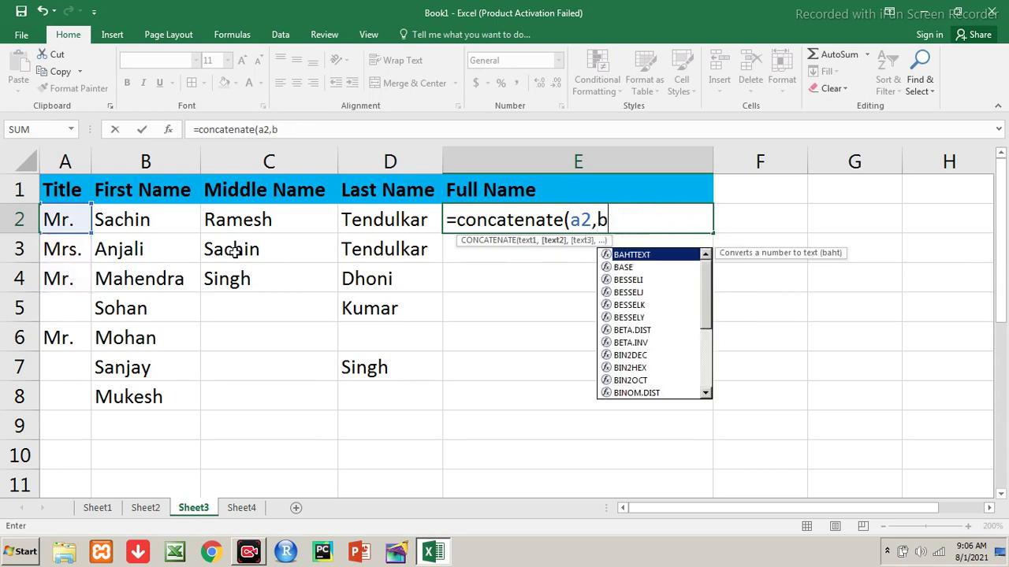
pyautogui.write('2,c2,')
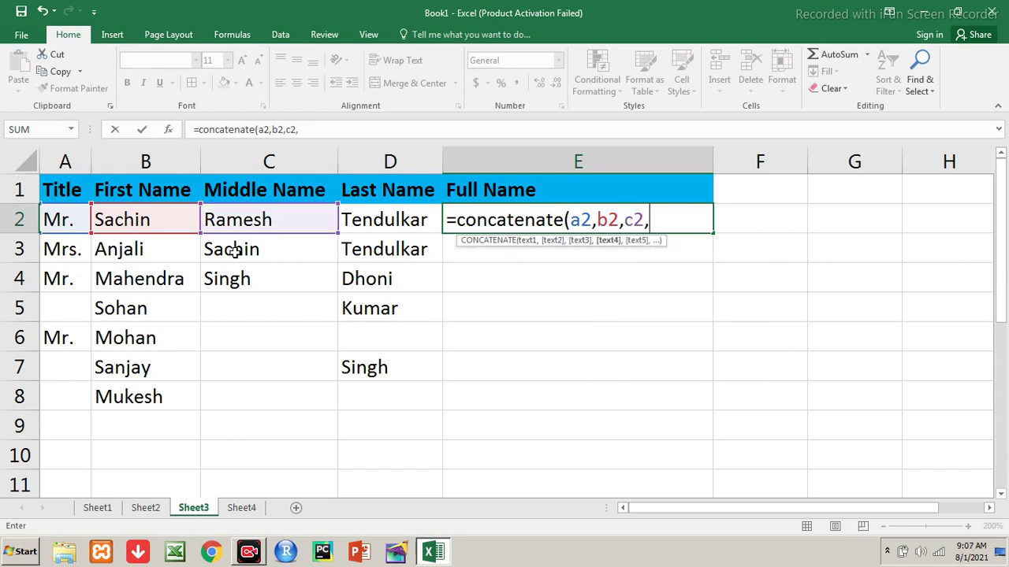
pyautogui.write('d2)')
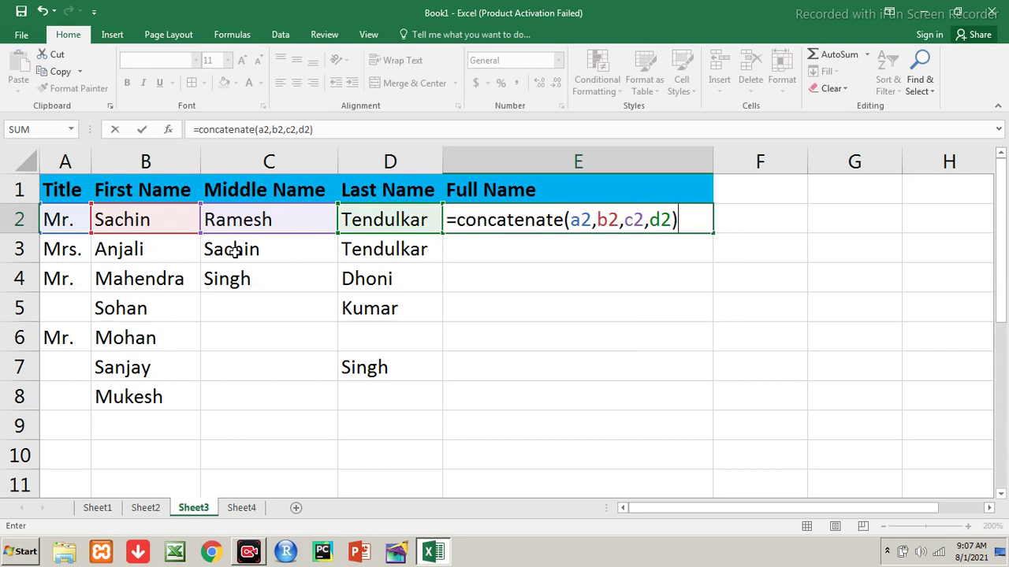
pyautogui.press('Return')
pyautogui.press('Up')
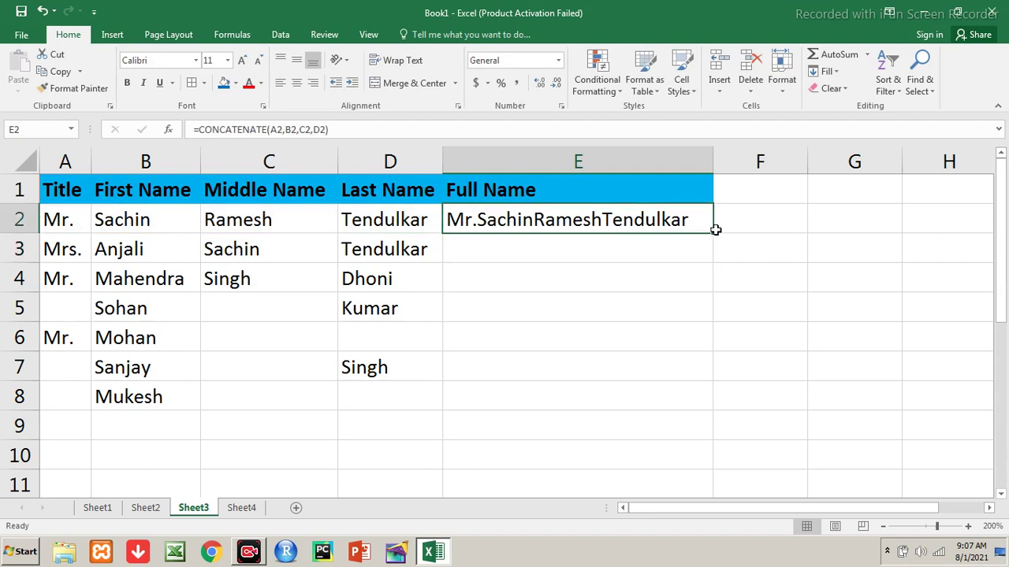
pyautogui.moveTo(709, 234); pyautogui.dragTo(591, 398)
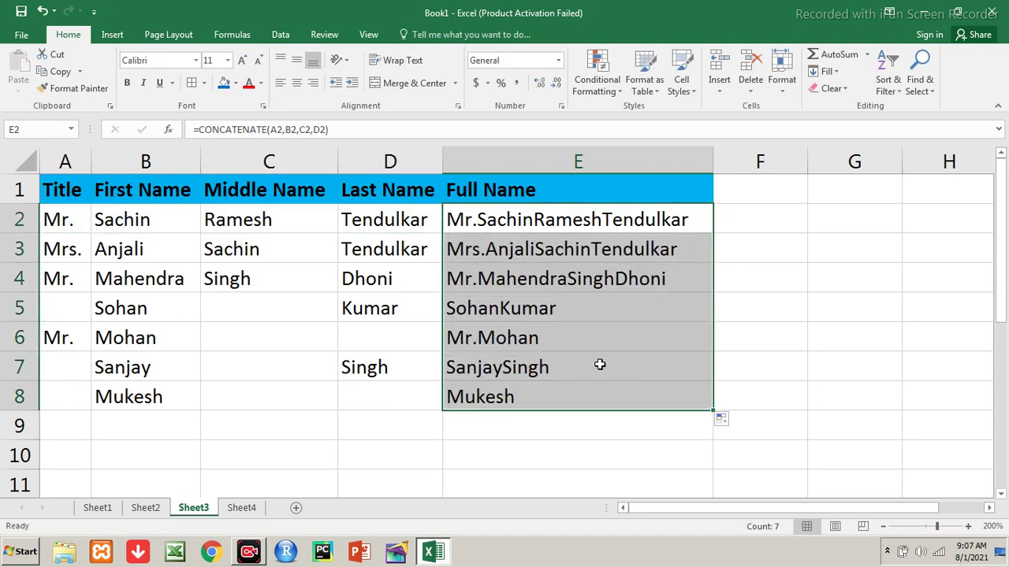
pyautogui.click(587, 365)
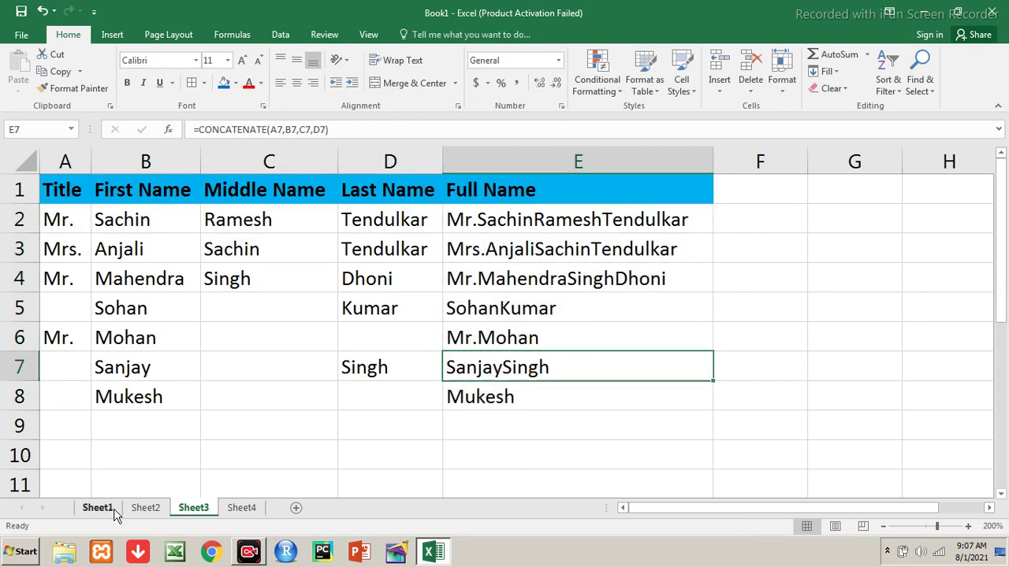
# Compare Sheet1, Sheet4 and Sheet3, then select E2 on Sheet4.
pyautogui.click(98, 507)
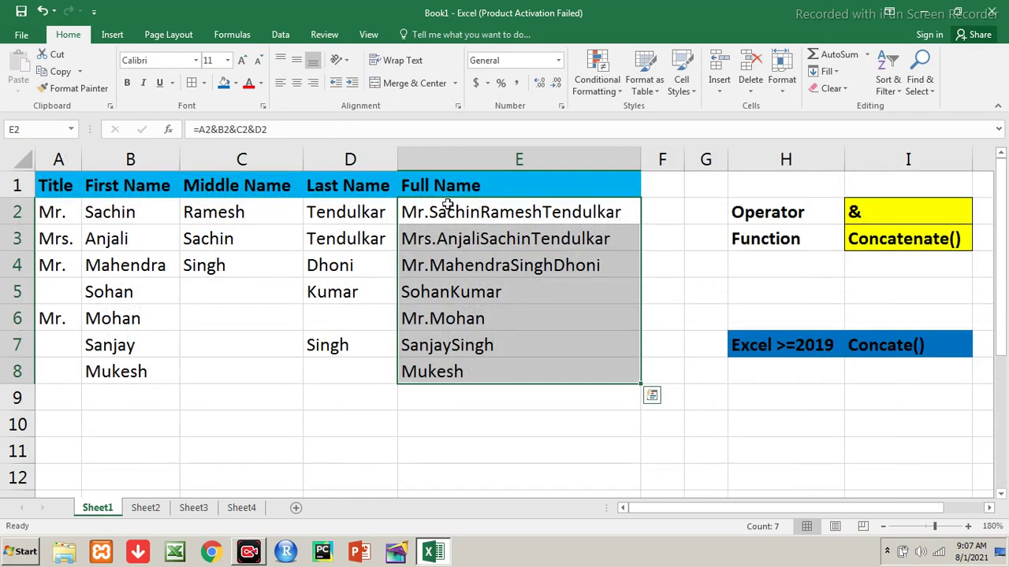
pyautogui.click(241, 507)
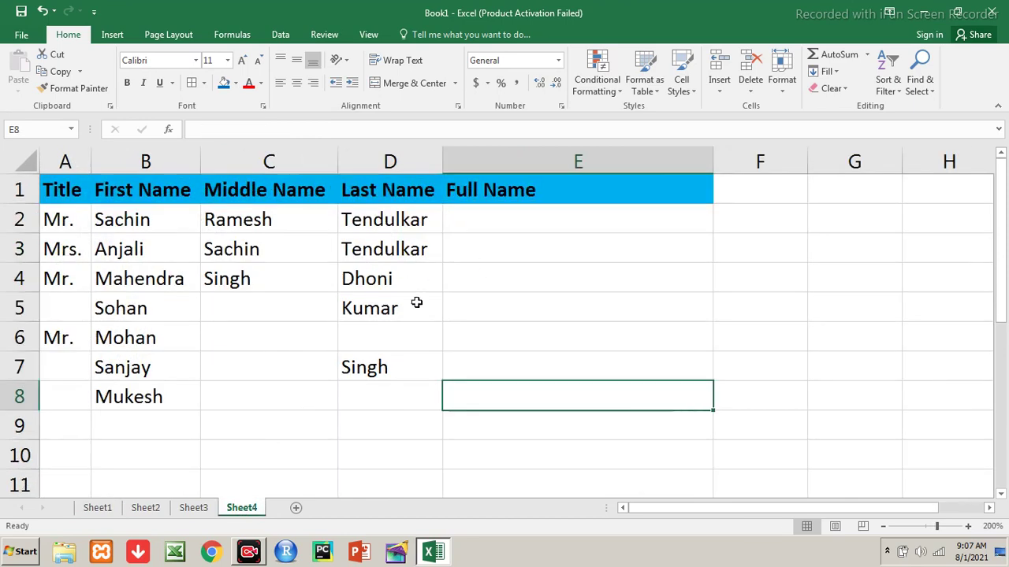
pyautogui.click(197, 511)
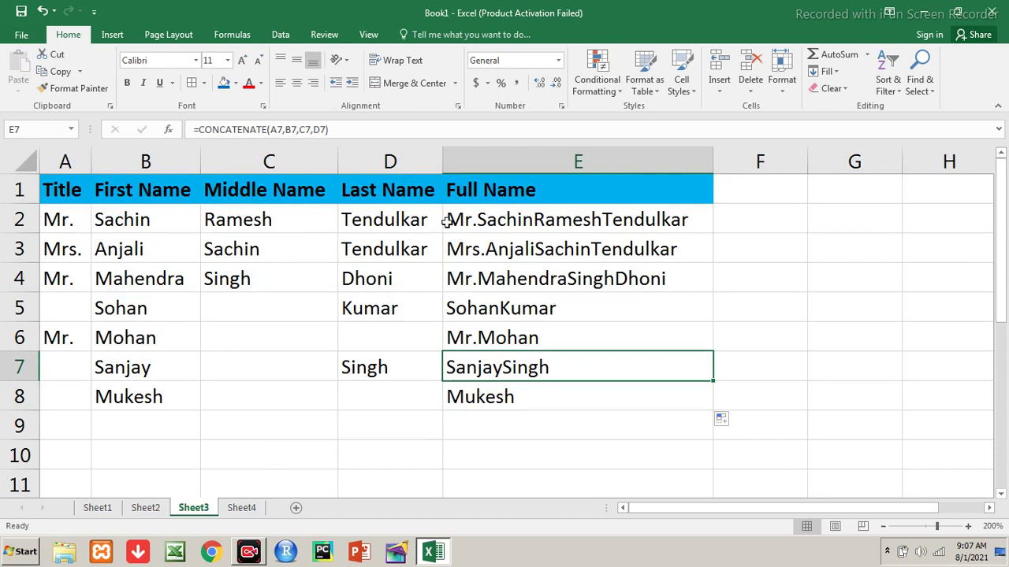
pyautogui.click(259, 509)
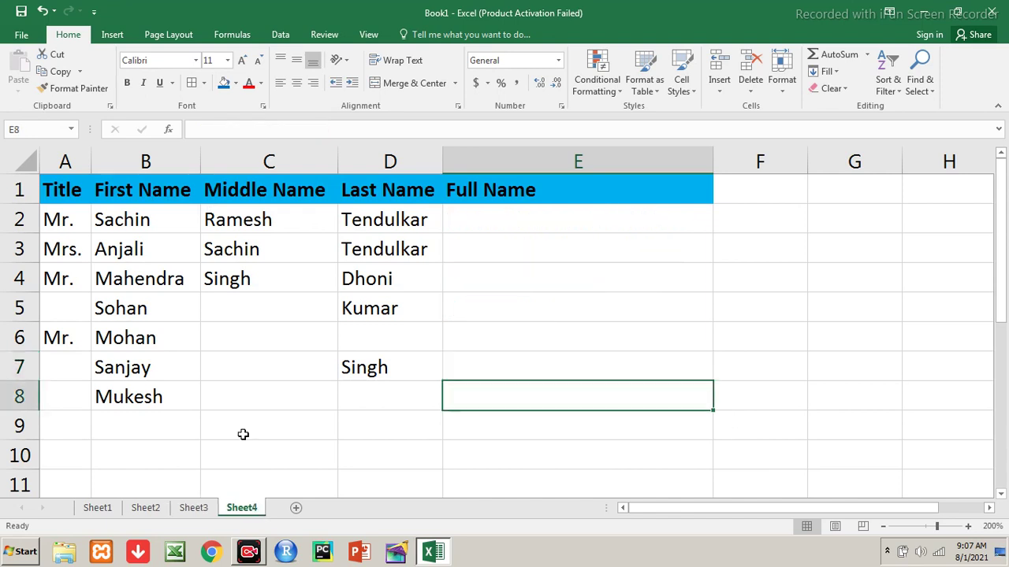
pyautogui.click(491, 240)
pyautogui.click(496, 227)
# Enter =concatenate(a2," ",b2," ",c2," ",d2) in E2, showing Mr. Sachin Ramesh Tendulkar.
pyautogui.write('=')
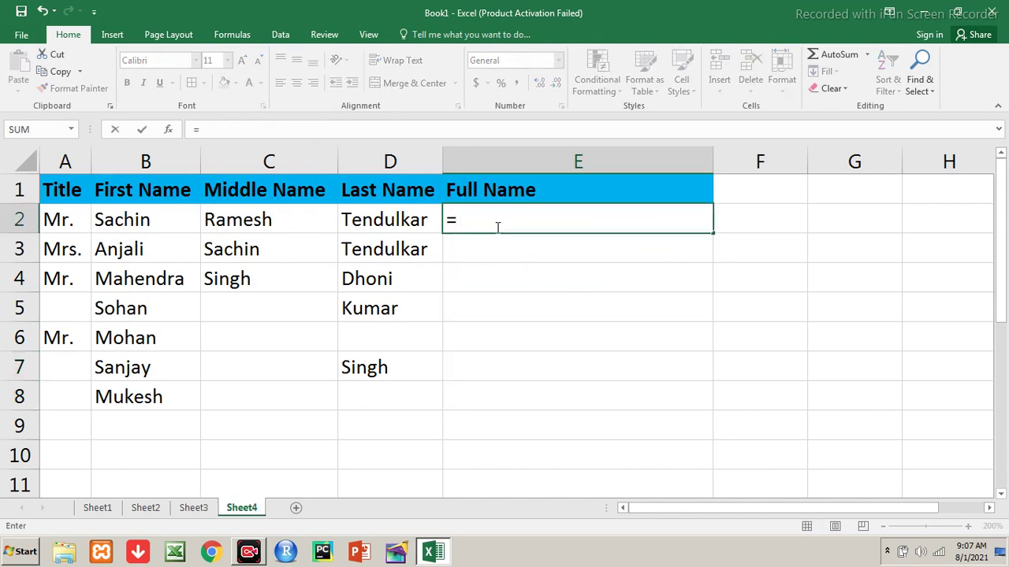
pyautogui.write('concatenate')
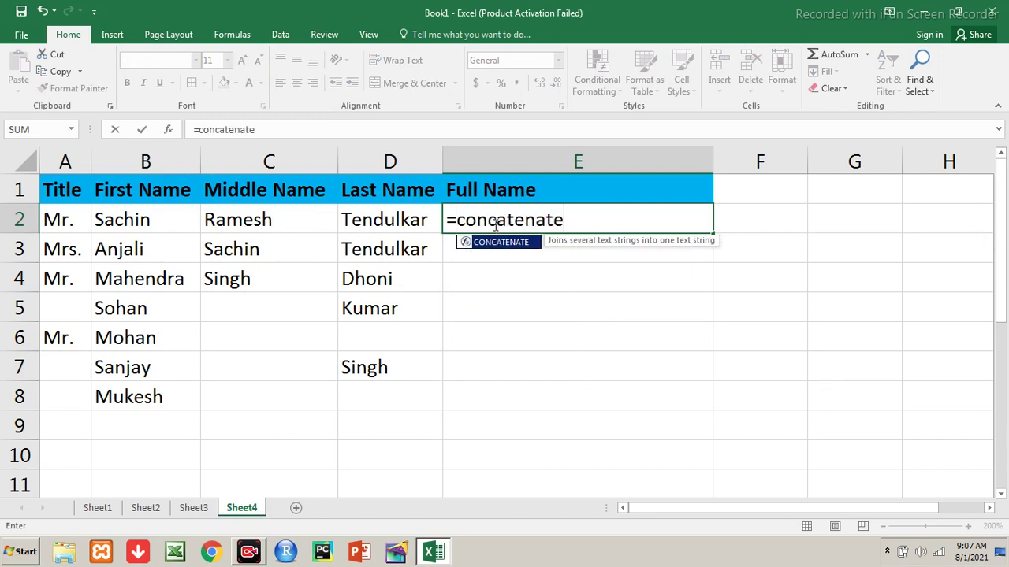
pyautogui.write('(a')
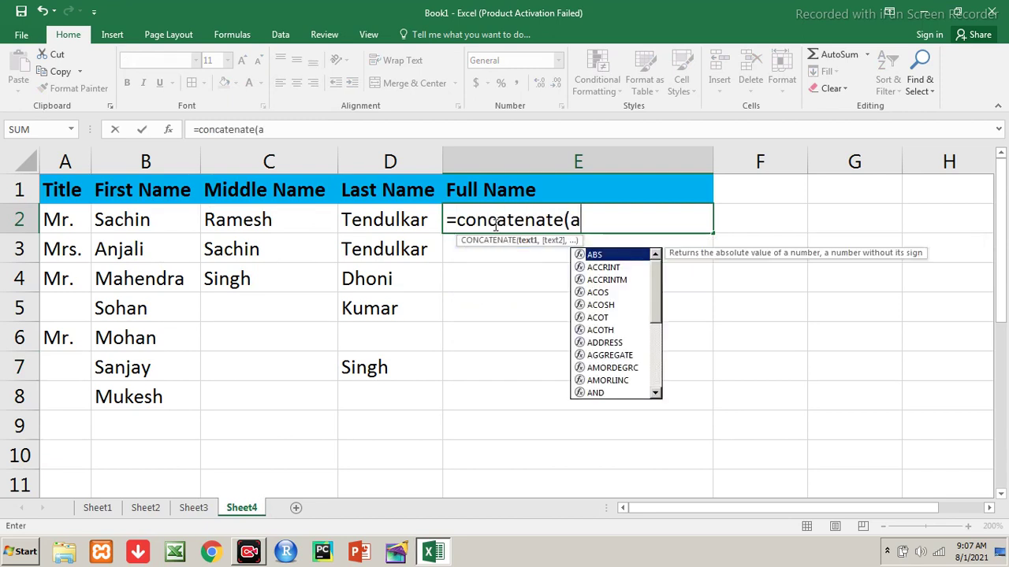
pyautogui.write('2," ",b2," ",c2')
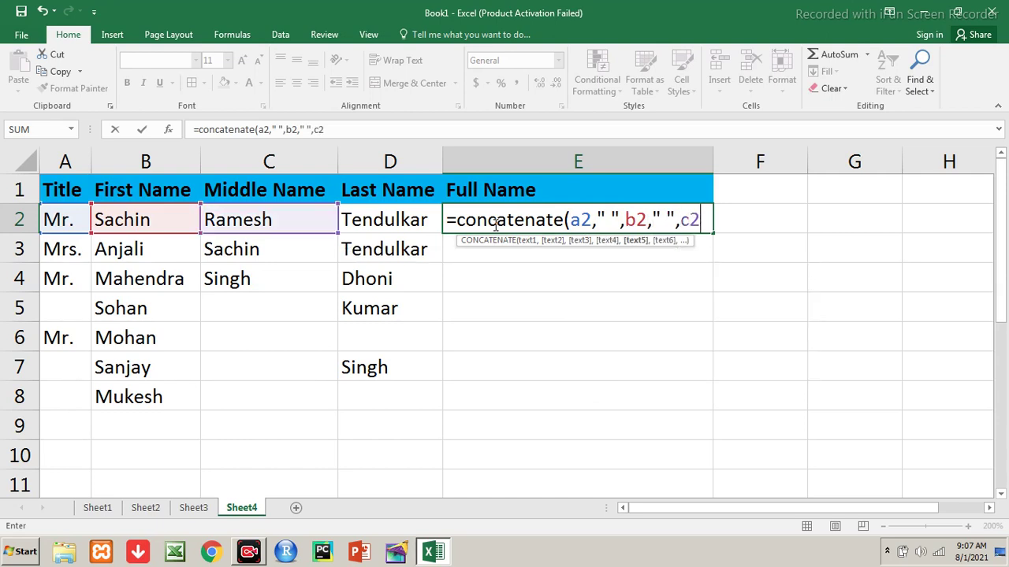
pyautogui.write(',:')
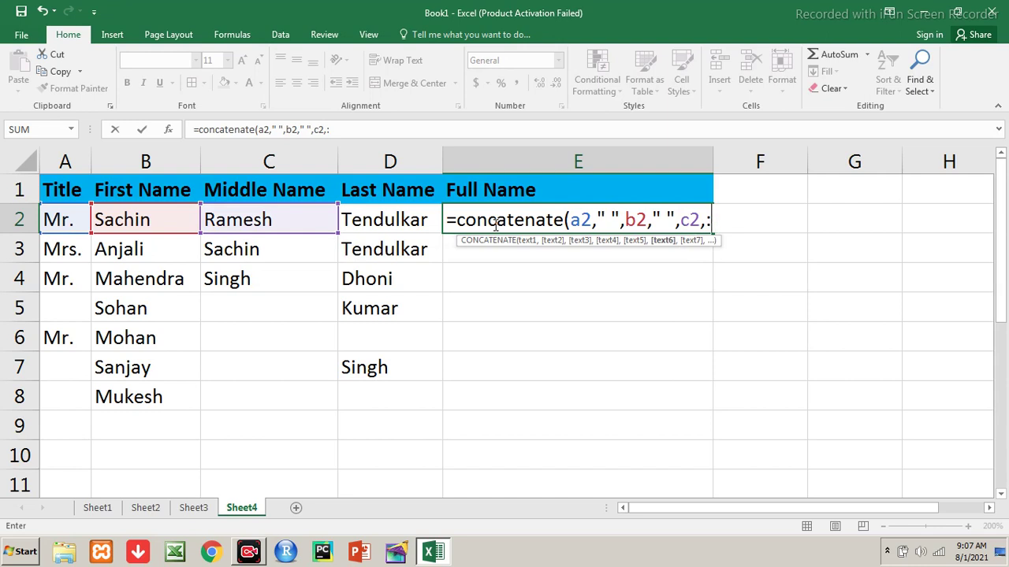
pyautogui.press('BackSpace')
pyautogui.write('" ",')
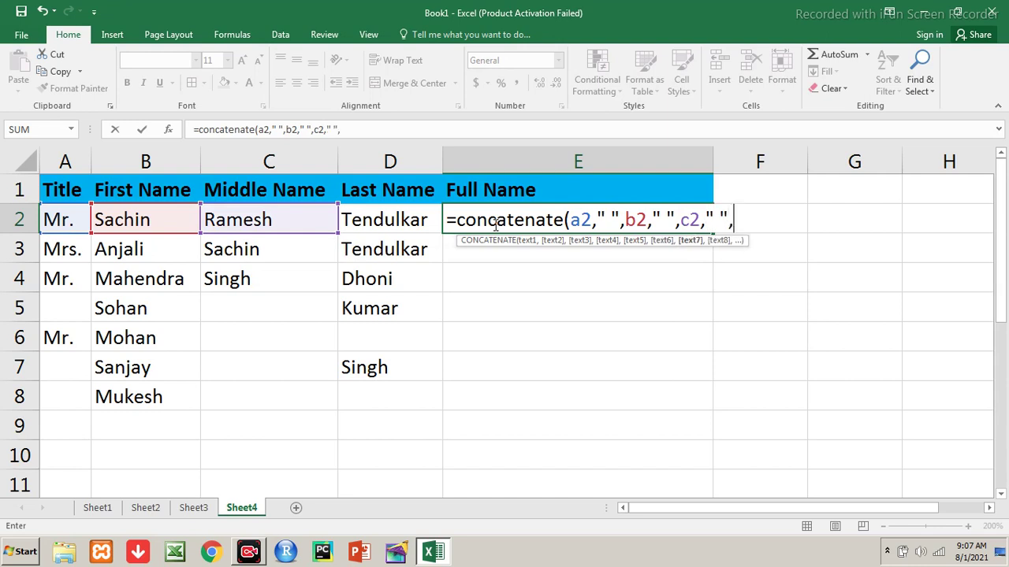
pyautogui.write('d2)')
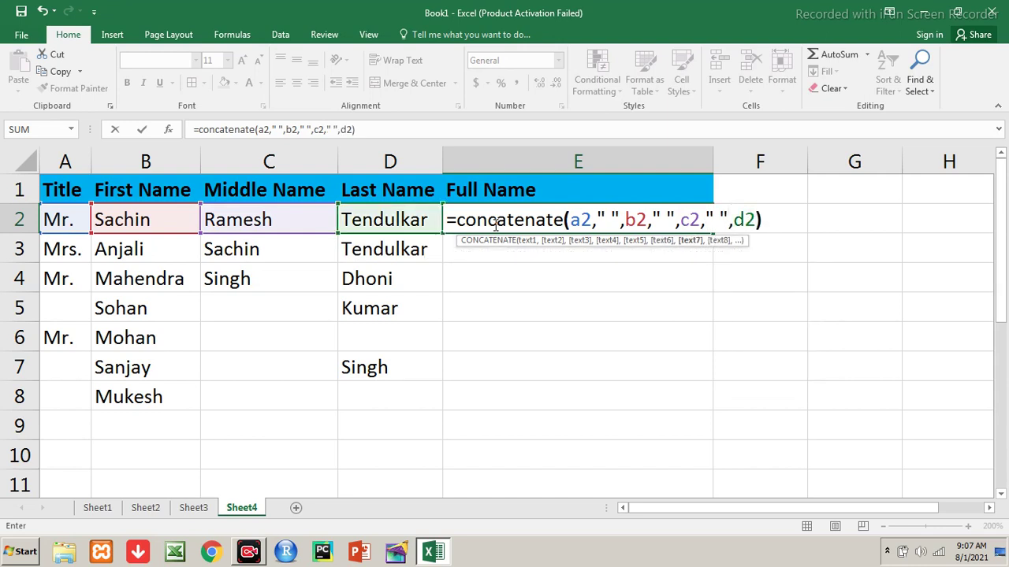
pyautogui.press('Return')
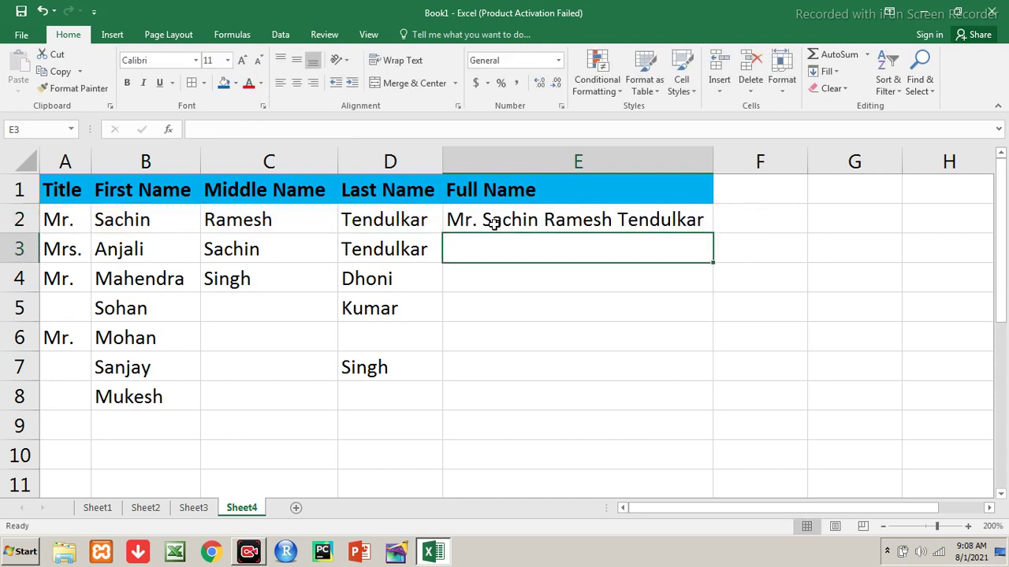
pyautogui.click(494, 224)
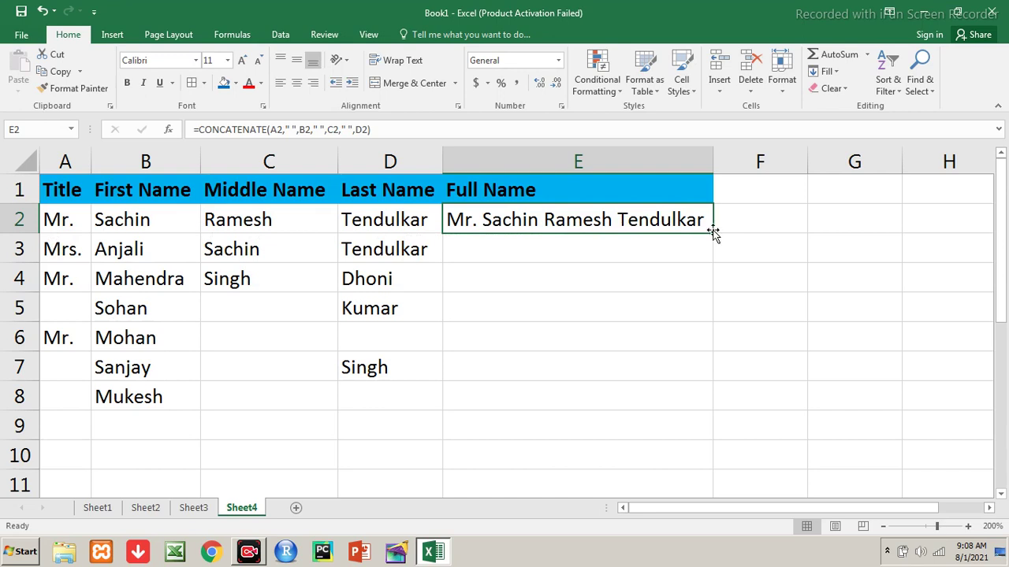
# Copy the E2 CONCATENATE formula into E3:E8 and check the results.
pyautogui.hotkey('ctrl', 'c')
pyautogui.press('Down')
pyautogui.hotkey('shift', 'Down')
pyautogui.hotkey('shift', 'Down')
pyautogui.hotkey('shift', 'Down')
pyautogui.hotkey('shift', 'Down')
pyautogui.hotkey('shift', 'Down')
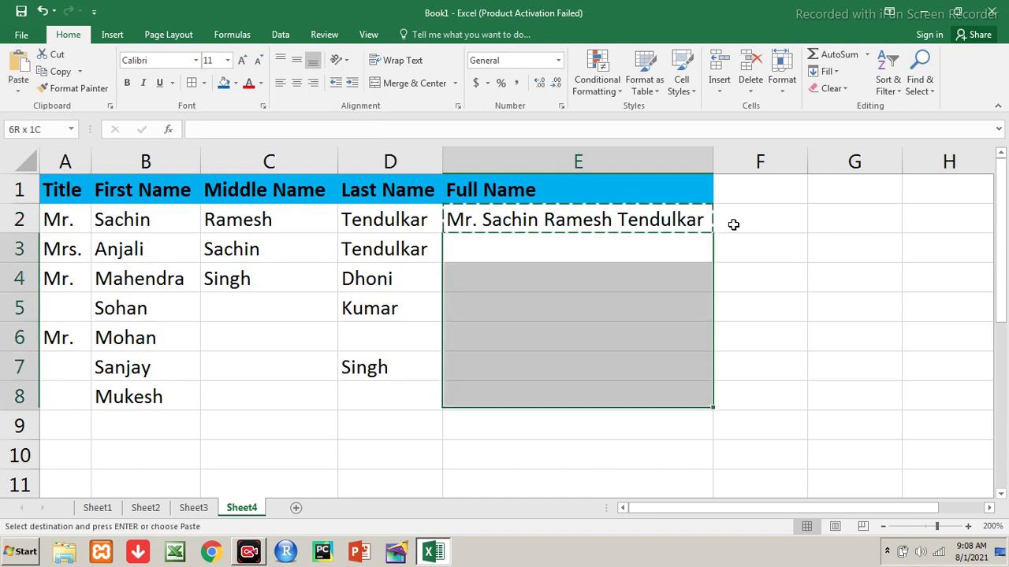
pyautogui.hotkey('ctrl', 'v')
pyautogui.hotkey('shift', 'Up')
pyautogui.hotkey('shift', 'Up')
pyautogui.hotkey('shift', 'Up')
pyautogui.hotkey('shift', 'Up')
pyautogui.press('Down')
pyautogui.press('Escape')
pyautogui.press('Down')
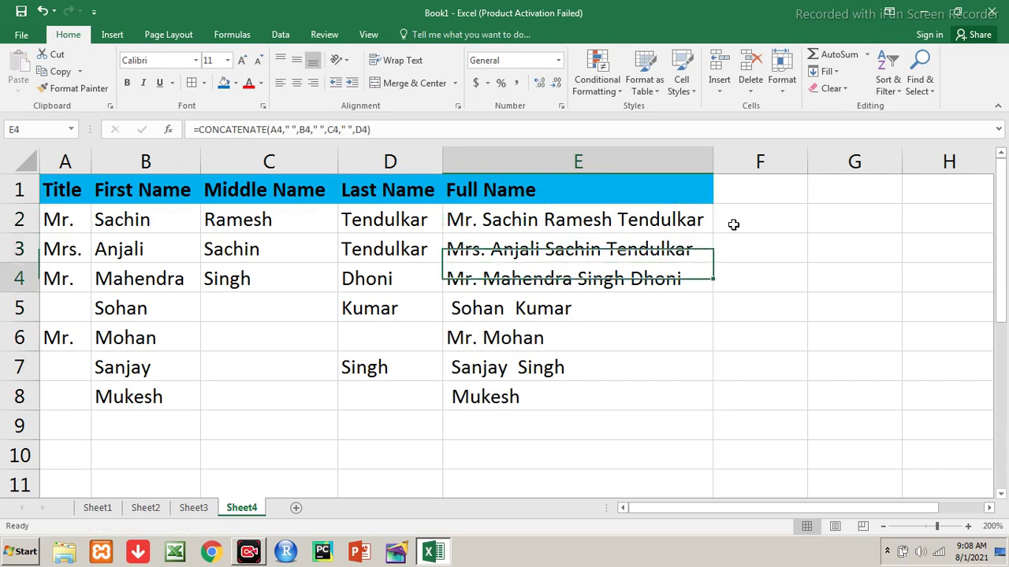
pyautogui.press('Down')
pyautogui.press('Down')
pyautogui.press('Down')
pyautogui.press('Down')
pyautogui.press('Up')
pyautogui.press('Up')
pyautogui.press('Up')
pyautogui.press('Up')
pyautogui.press('Up')
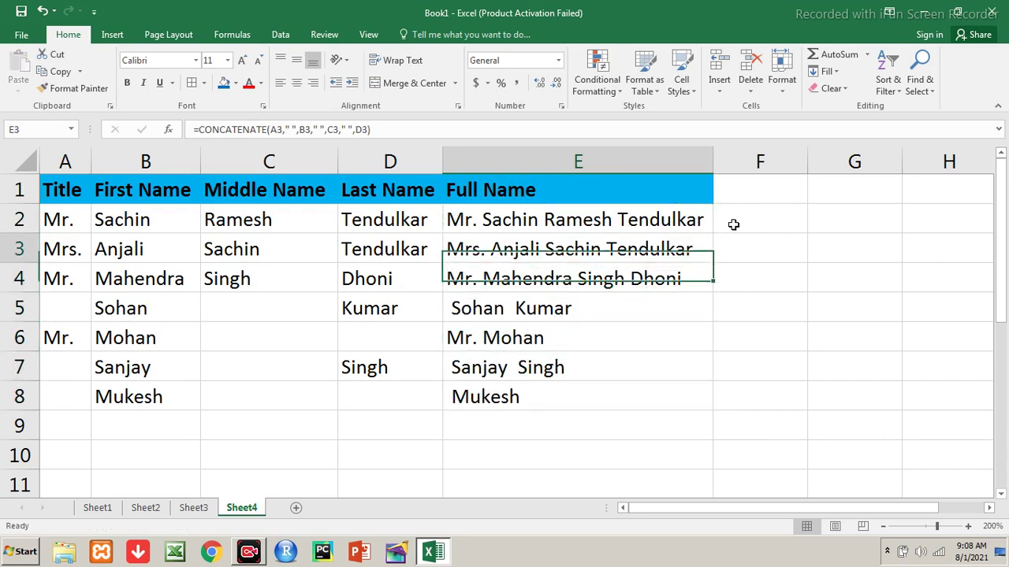
pyautogui.press('Up')
# Make the full names in E2:E8 bold.
pyautogui.hotkey('shift', 'Down')
pyautogui.hotkey('shift', 'Down')
pyautogui.hotkey('shift', 'Down')
pyautogui.hotkey('shift', 'Down')
pyautogui.hotkey('shift', 'Down')
pyautogui.hotkey('shift', 'Down')
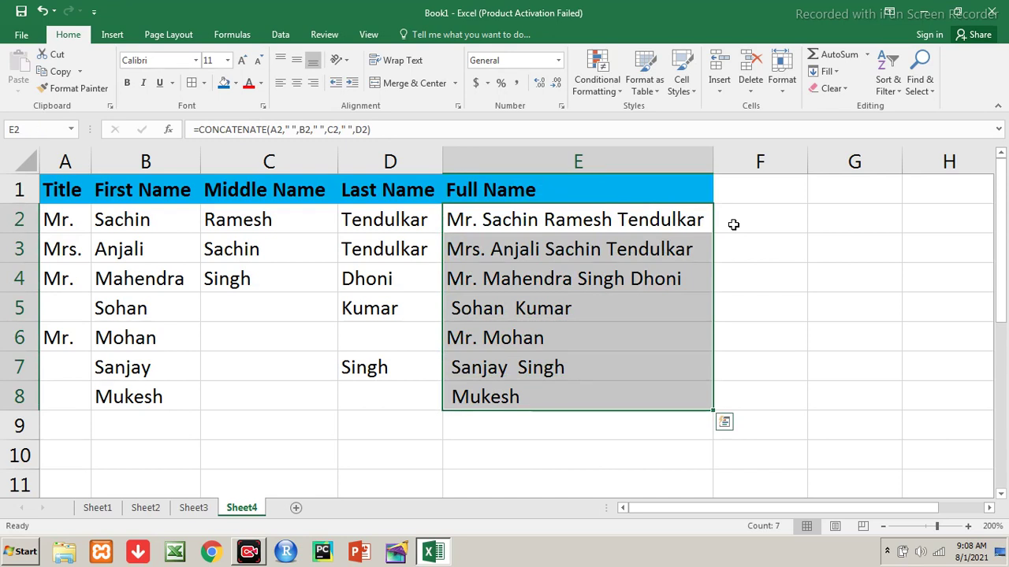
pyautogui.hotkey('ctrl', 'b')
pyautogui.click(857, 338)
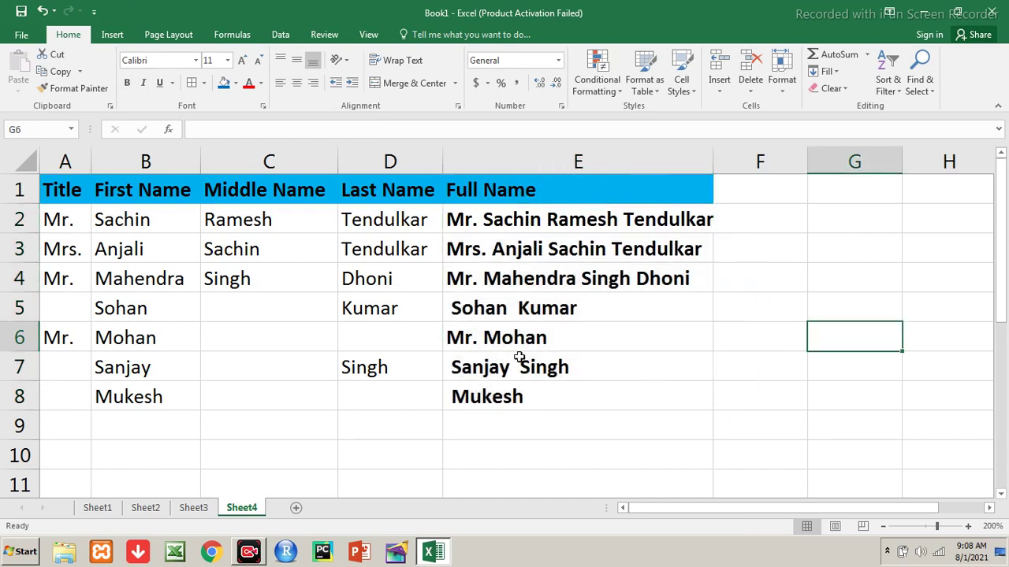
# Bold the full names in E2:E8 on Sheet3 and Sheet2.
pyautogui.click(204, 509)
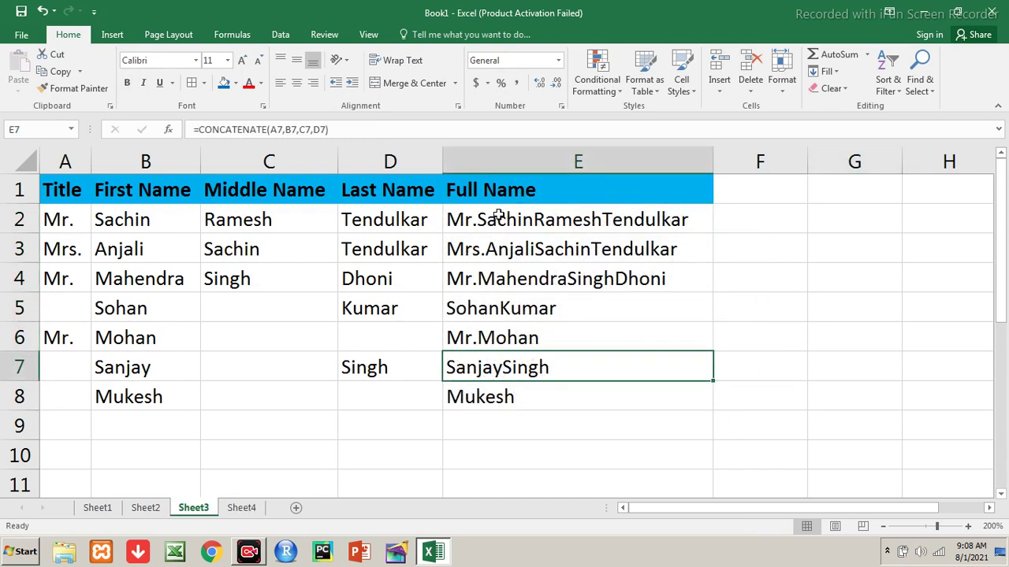
pyautogui.click(470, 206)
pyautogui.hotkey('shift', 'Down')
pyautogui.hotkey('shift', 'Down')
pyautogui.hotkey('shift', 'Down')
pyautogui.hotkey('shift', 'Down')
pyautogui.hotkey('shift', 'Down')
pyautogui.hotkey('shift', 'Down')
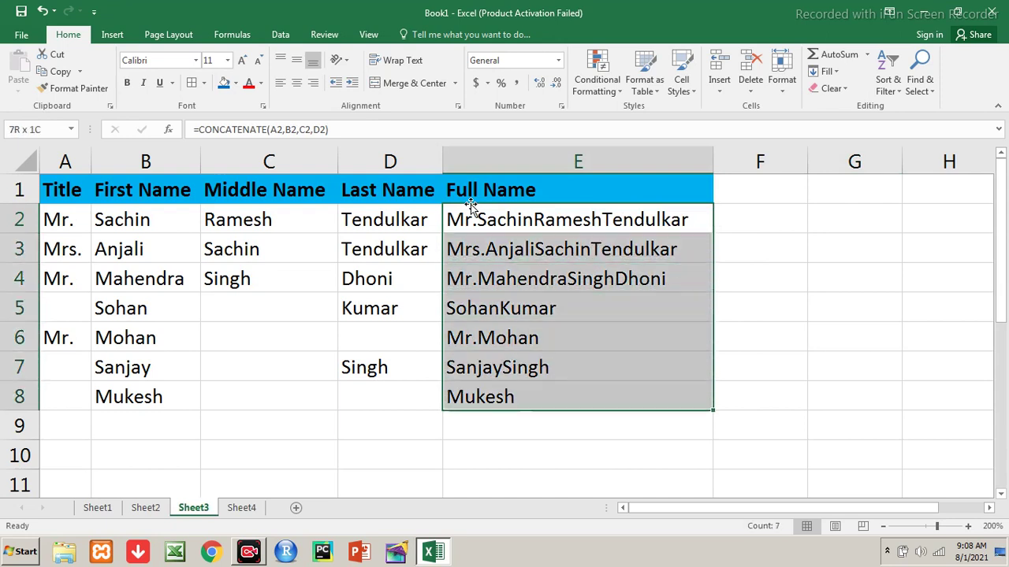
pyautogui.hotkey('ctrl', 'b')
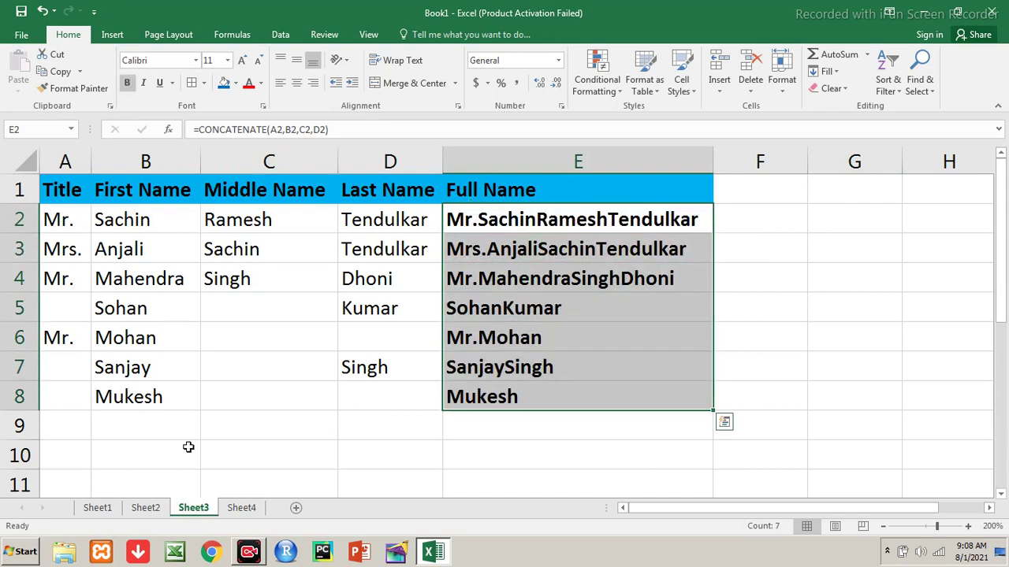
pyautogui.click(145, 508)
pyautogui.click(518, 231)
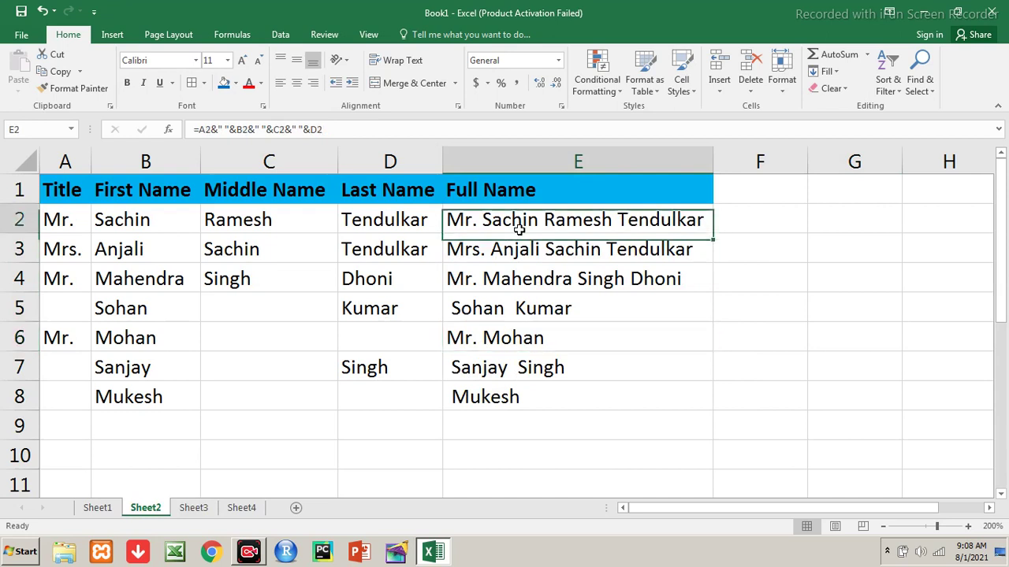
pyautogui.hotkey('shift', 'Down')
pyautogui.hotkey('shift', 'Down')
pyautogui.hotkey('shift', 'Down')
pyautogui.hotkey('shift', 'Down')
pyautogui.hotkey('shift', 'Down')
pyautogui.hotkey('shift', 'Down')
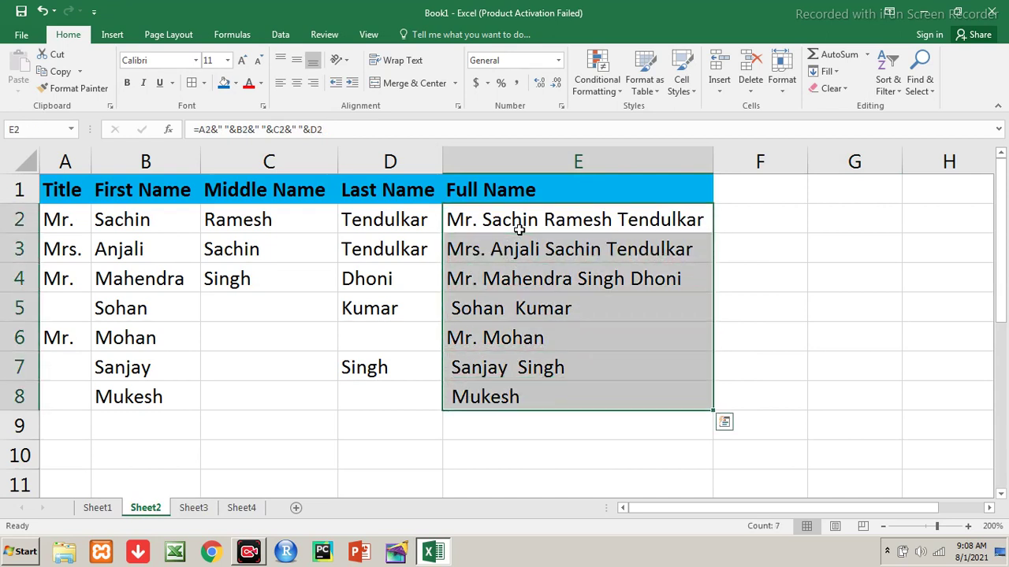
pyautogui.hotkey('ctrl', 'b')
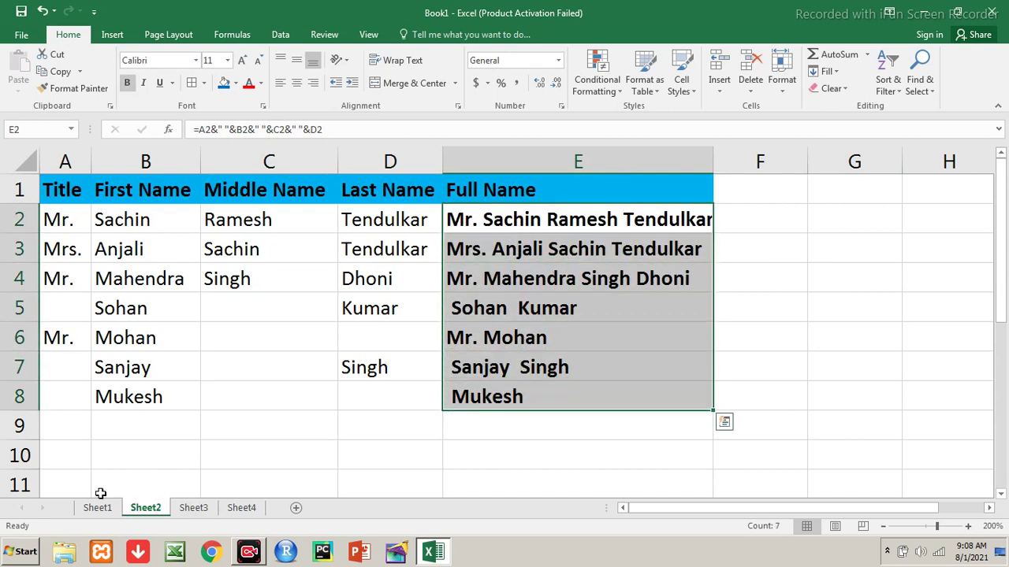
# Bold Sheet1's full names and move to the Operator note in H2.
pyautogui.click(98, 508)
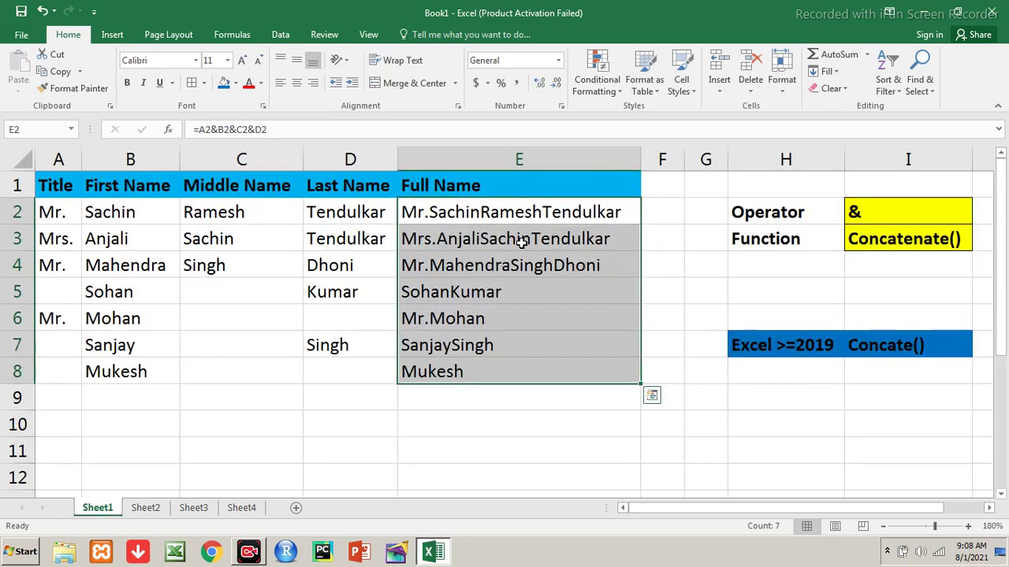
pyautogui.hotkey('ctrl', 'b')
pyautogui.press('Up')
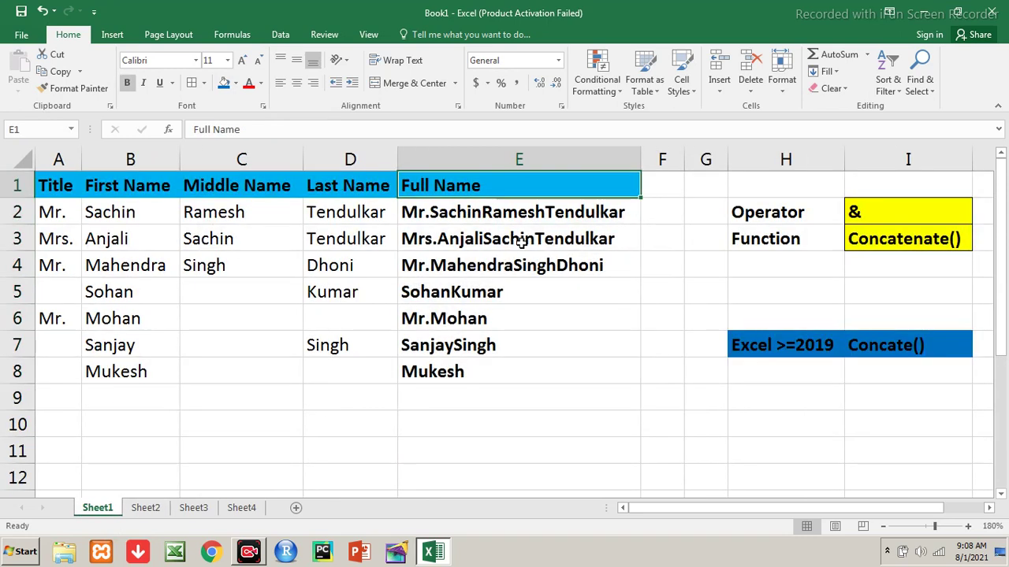
pyautogui.press('Right')
pyautogui.press('Right')
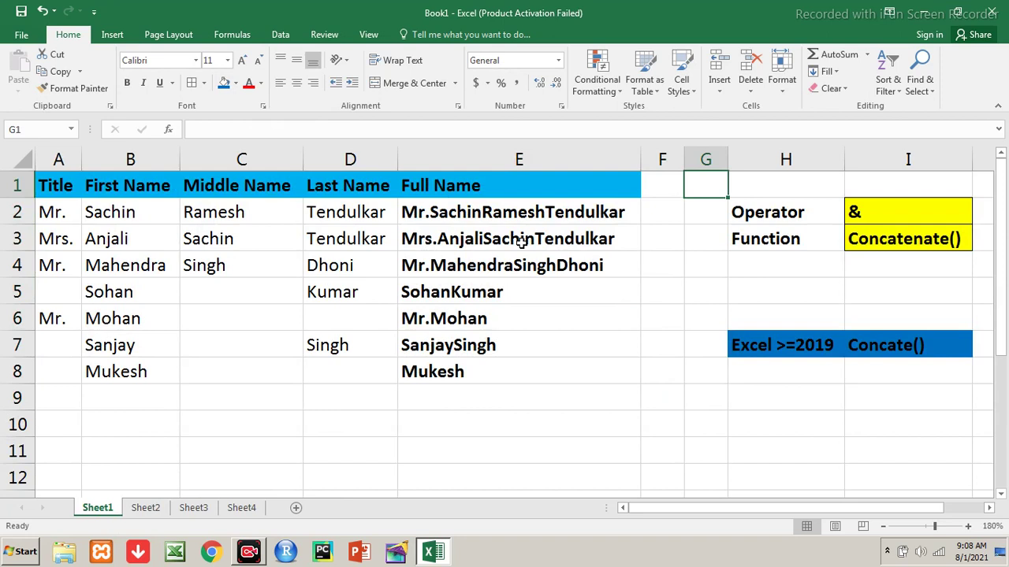
pyautogui.press('Right')
pyautogui.press('Down')
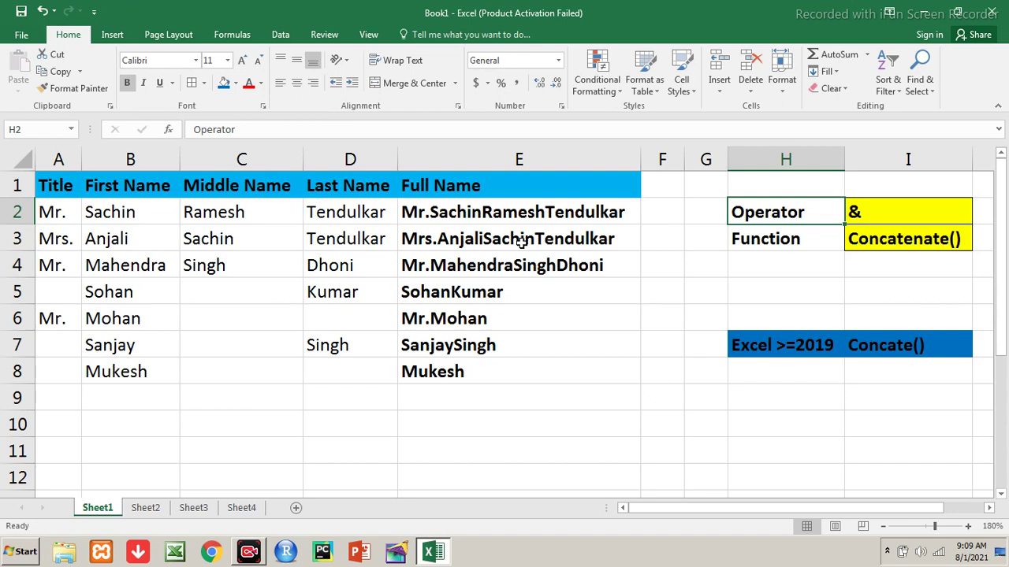
pyautogui.press('Down')
pyautogui.press('Down')
pyautogui.press('Down')
pyautogui.press('Down')
pyautogui.press('Down')
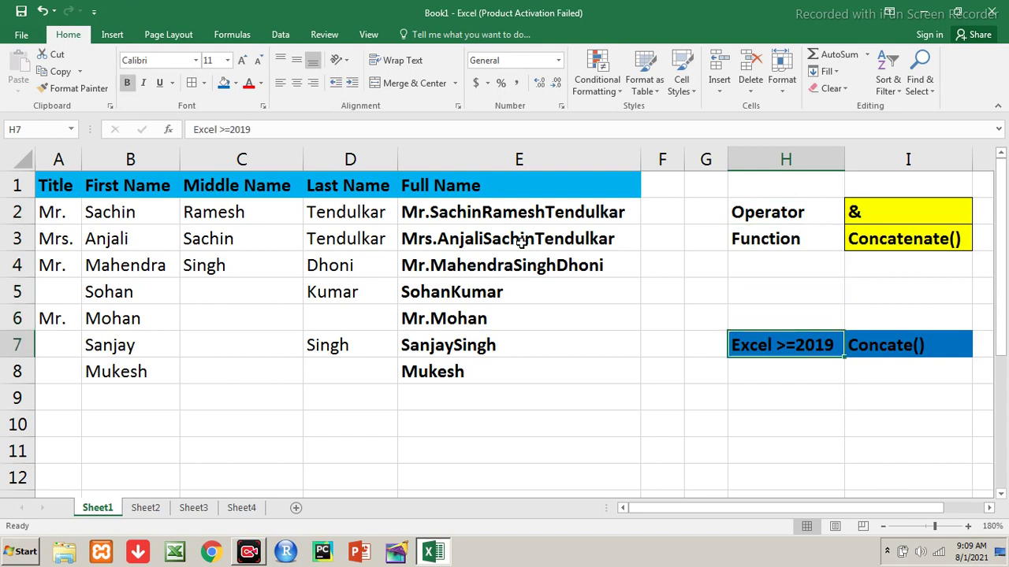
pyautogui.hotkey('shift', 'Right')
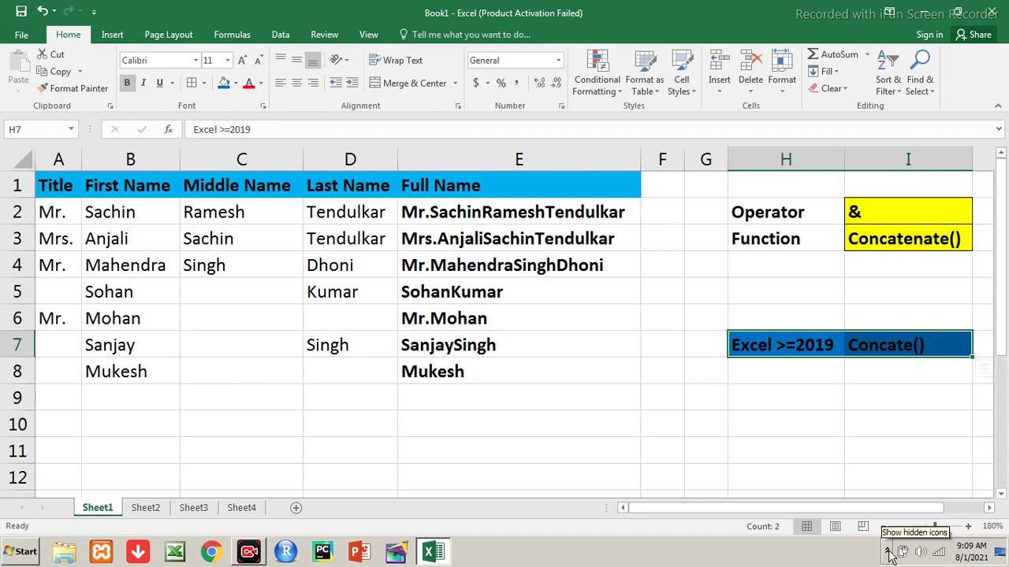
pyautogui.click(888, 554)
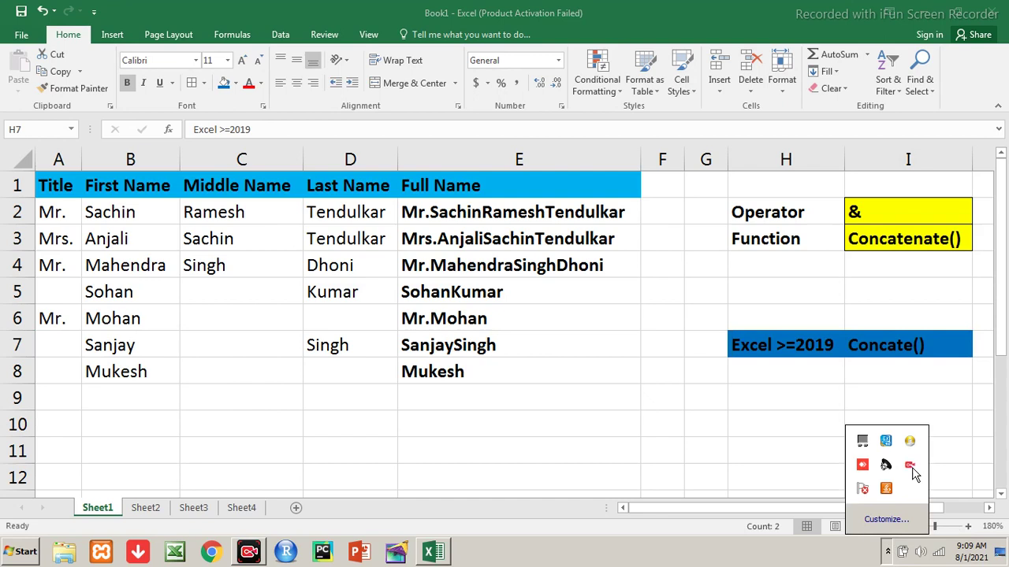